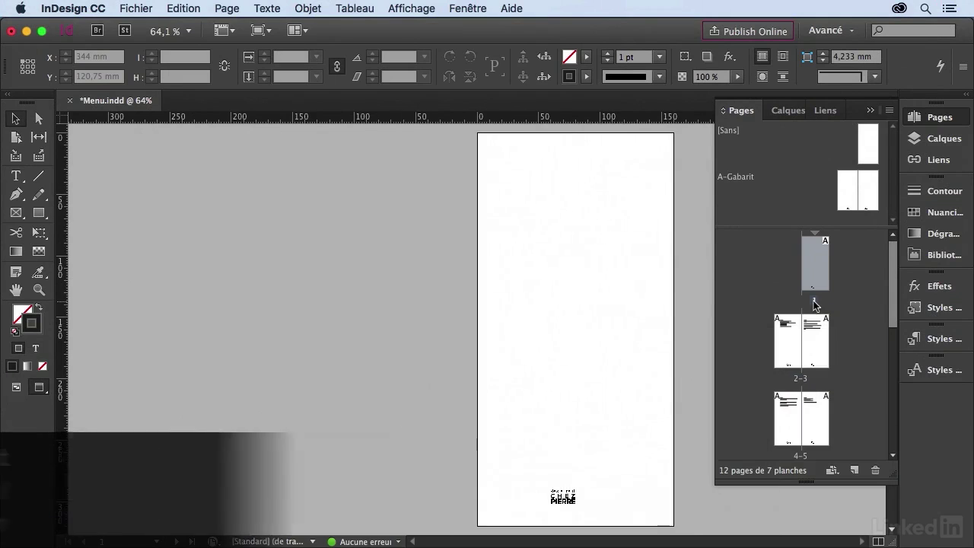
# - Switch the document's screen mode to normal so the guides, margins and frame edges are shown
pyautogui.click(259, 30)
pyautogui.click(270, 55)
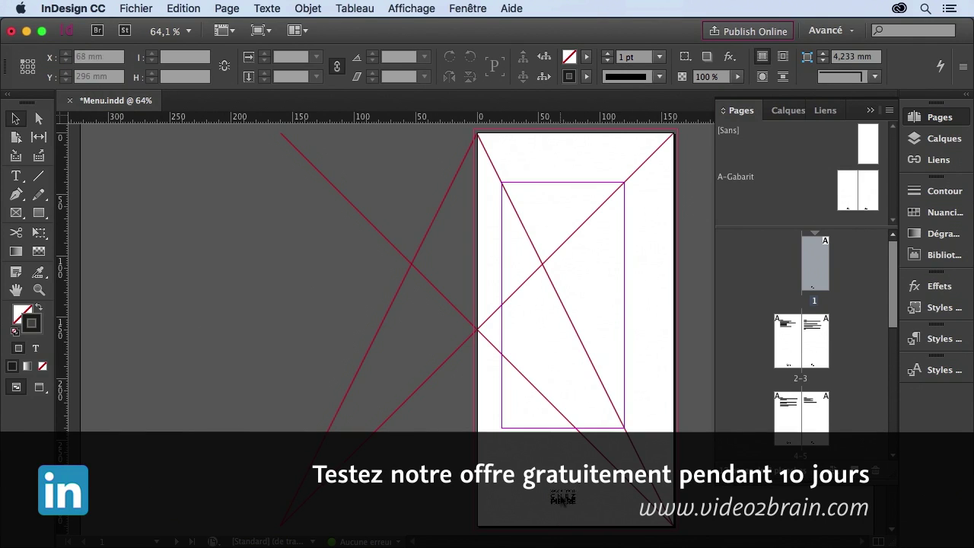
pyautogui.click(563, 496)
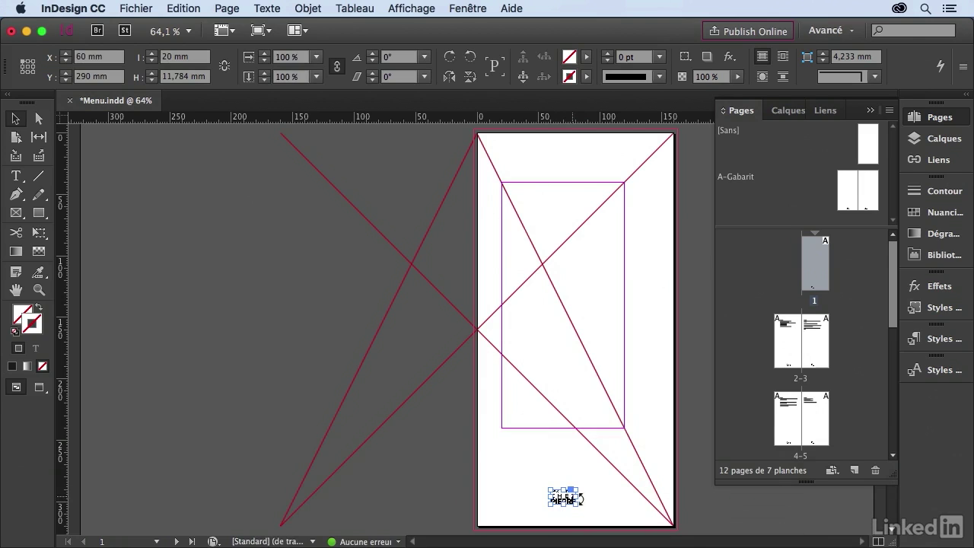
pyautogui.press('Delete')
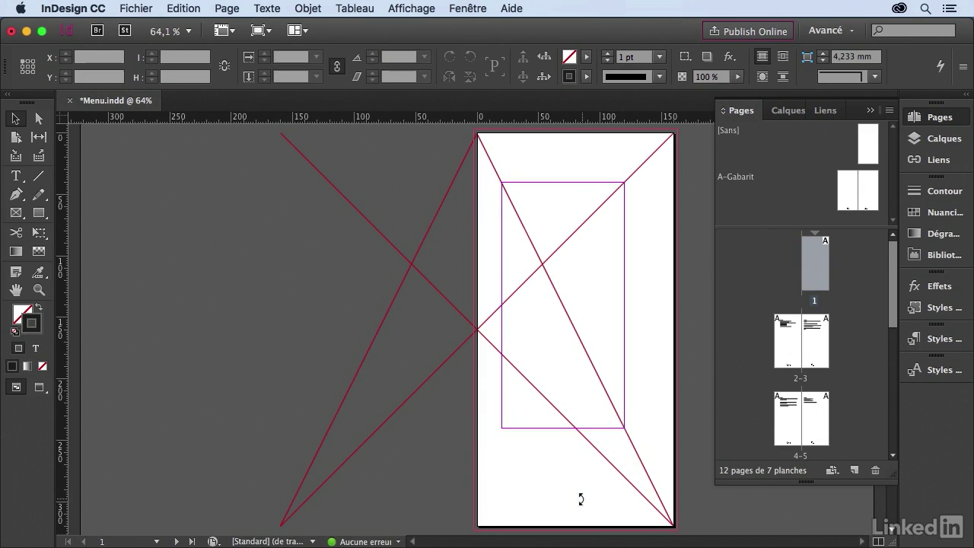
pyautogui.press('super+z')
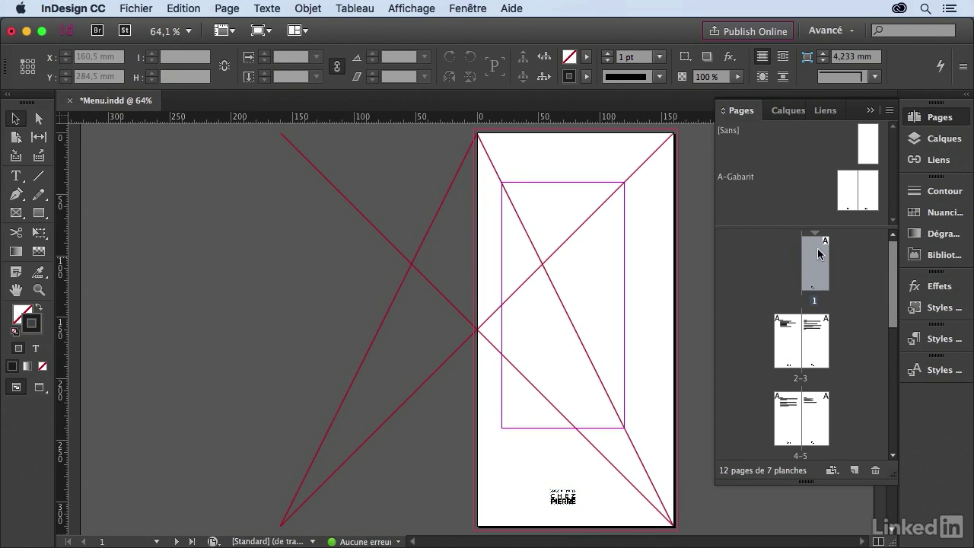
# - Release all master items on page 1 and delete the small Chez Pierre logo at the bottom of that page
pyautogui.moveTo(819, 257)
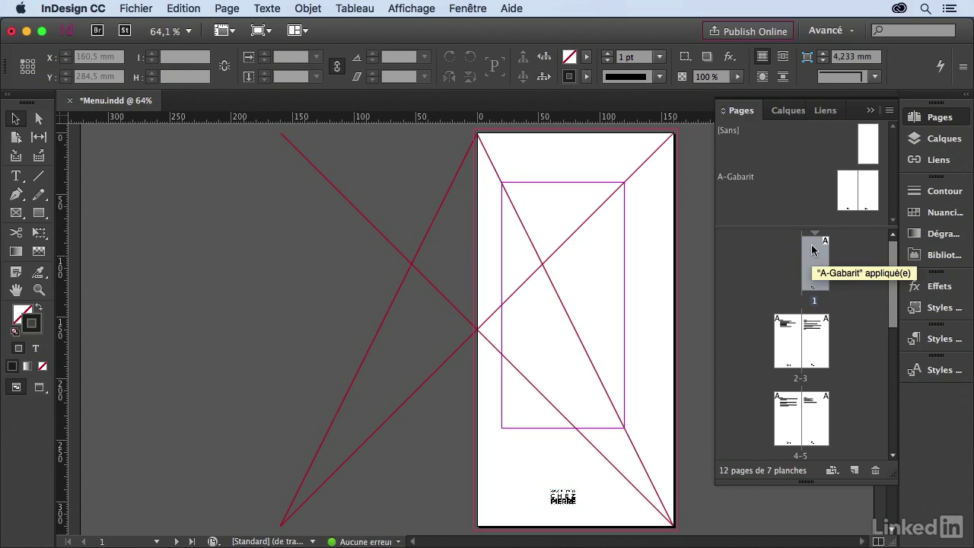
pyautogui.rightClick(814, 251)
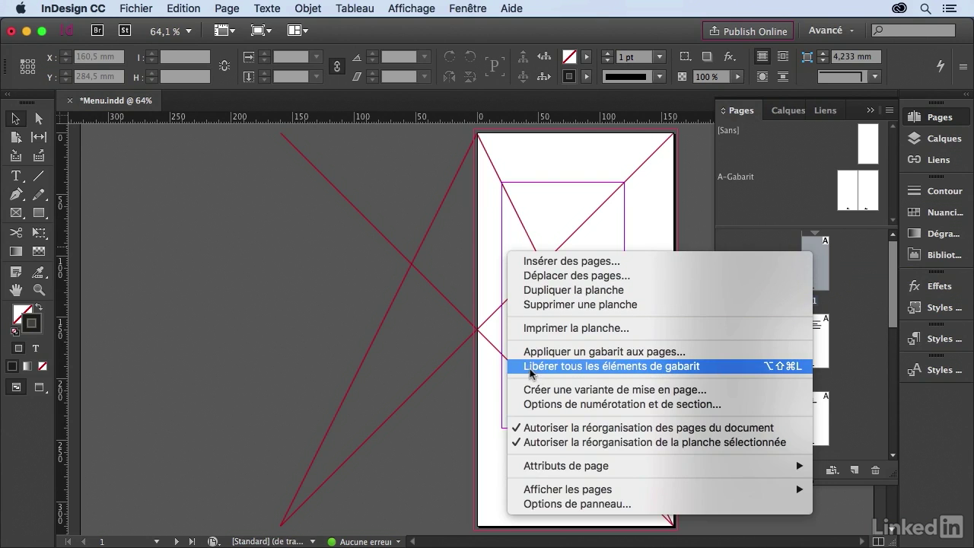
pyautogui.click(707, 368)
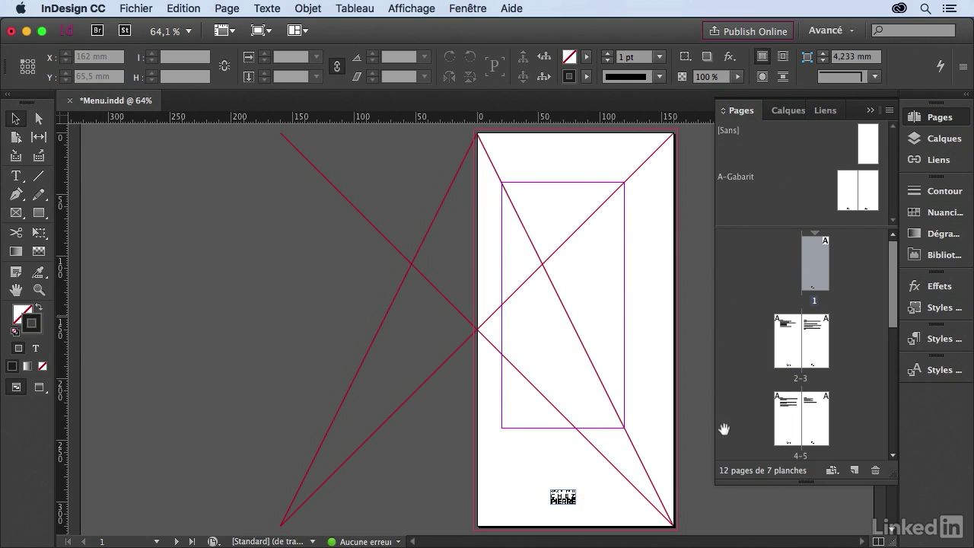
pyautogui.click(563, 499)
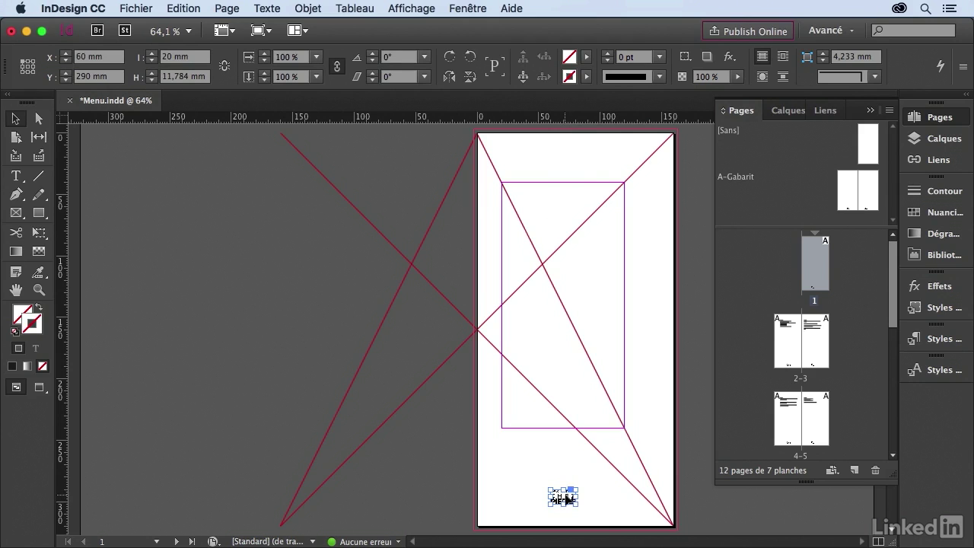
pyautogui.press('Delete')
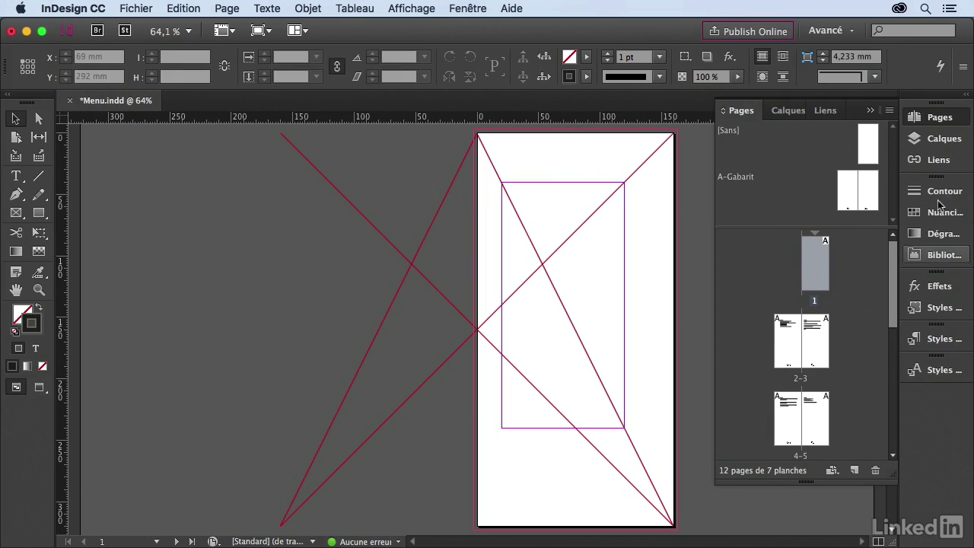
# - Draw a rectangular frame of 166 × 326 mm covering the whole of page 1 out to the bleed edges
pyautogui.click(946, 142)
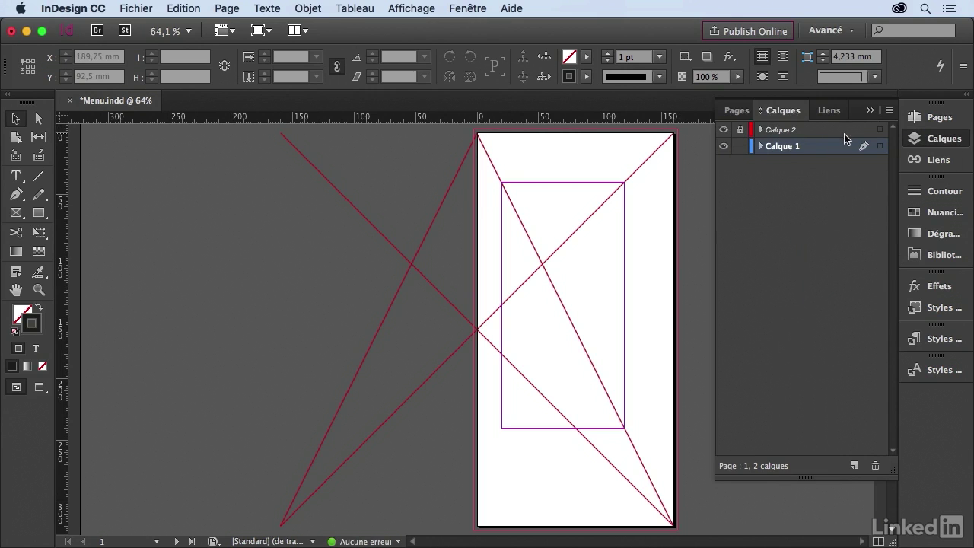
pyautogui.click(738, 110)
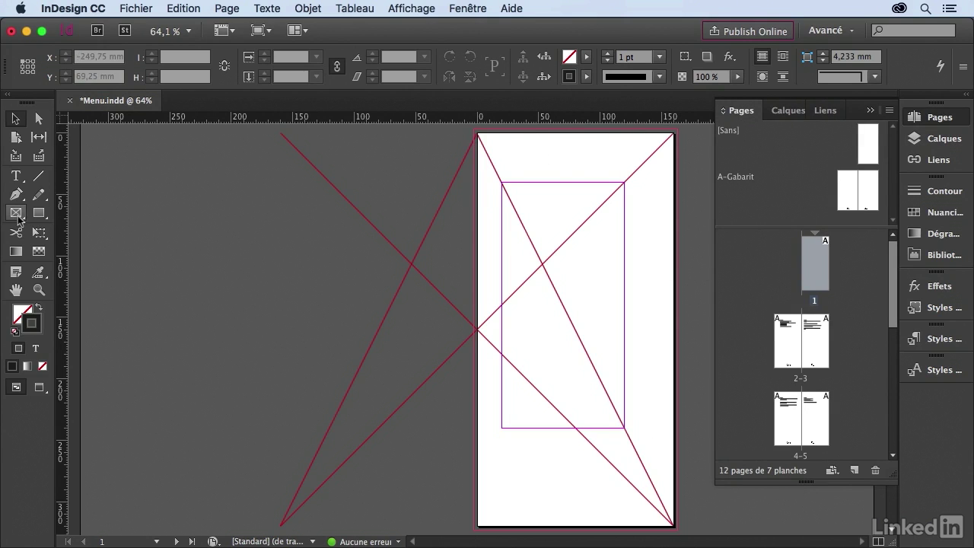
pyautogui.click(17, 214)
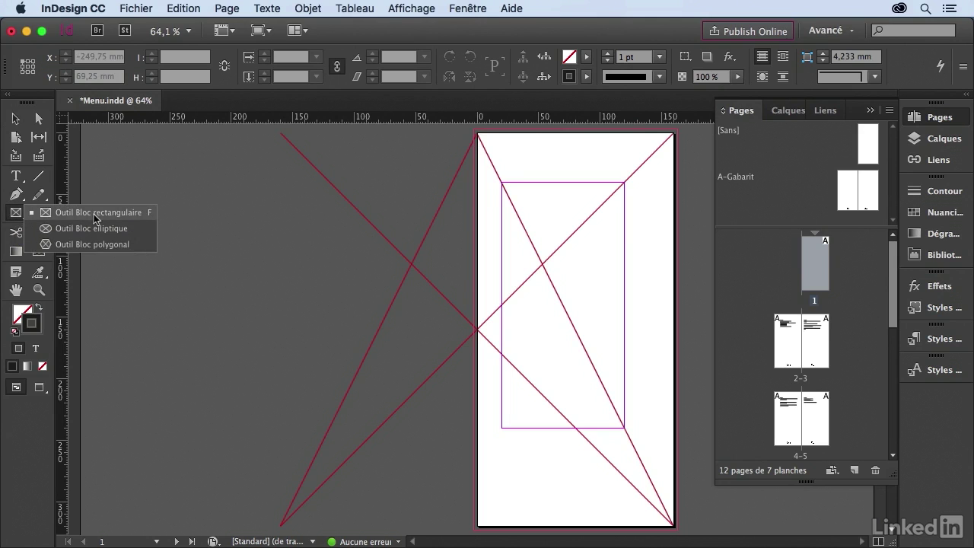
pyautogui.click(96, 213)
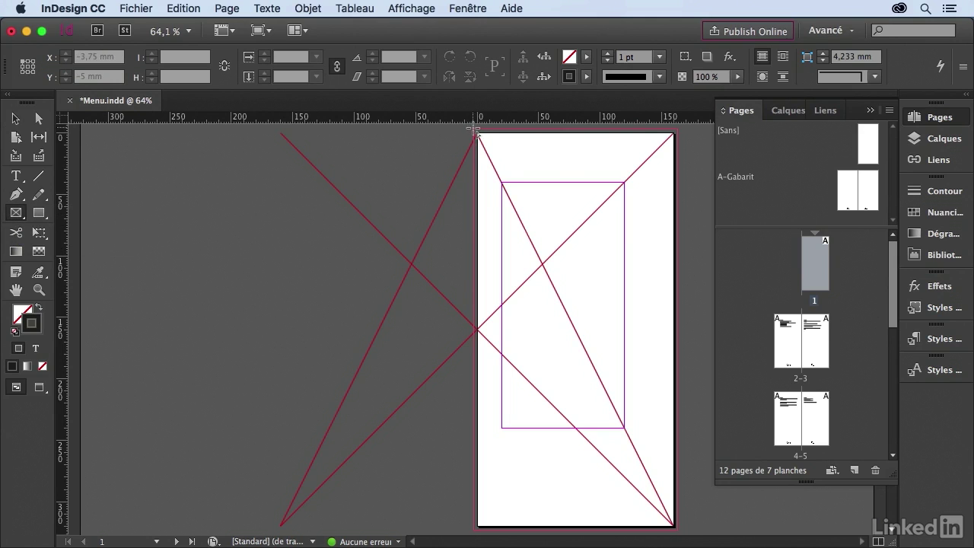
pyautogui.moveTo(474, 131); pyautogui.dragTo(677, 529)
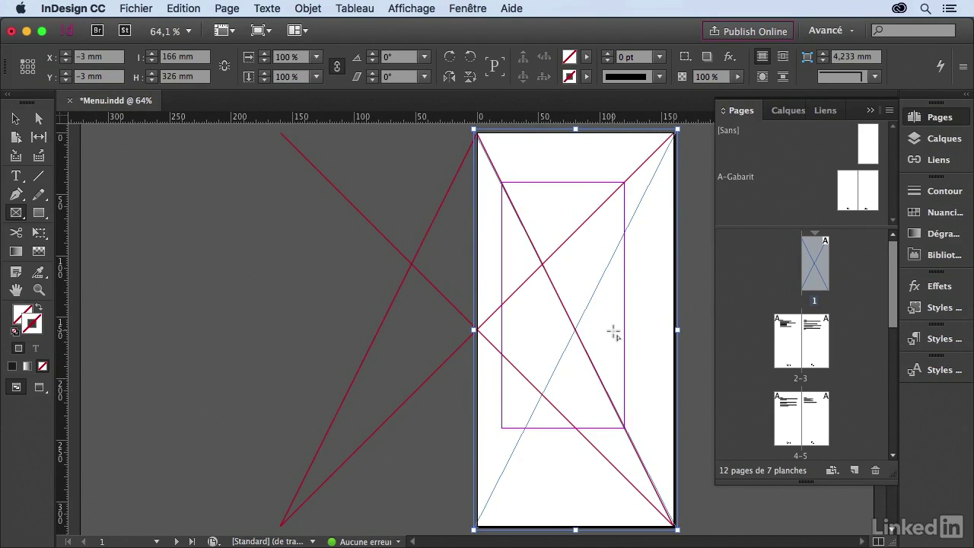
# - Fill the full-page frame with the [Noir] swatch and leave its stroke empty
pyautogui.click(928, 217)
pyautogui.click(805, 164)
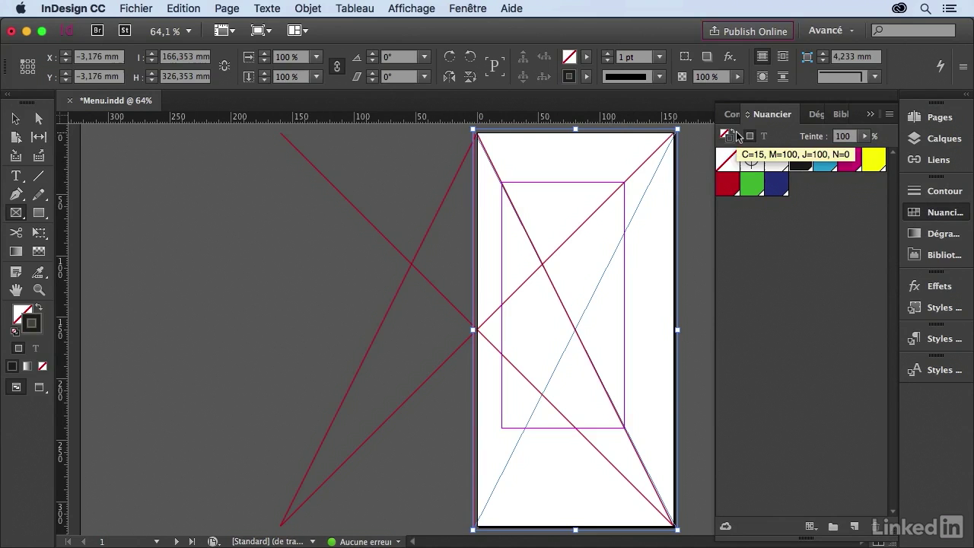
pyautogui.click(40, 309)
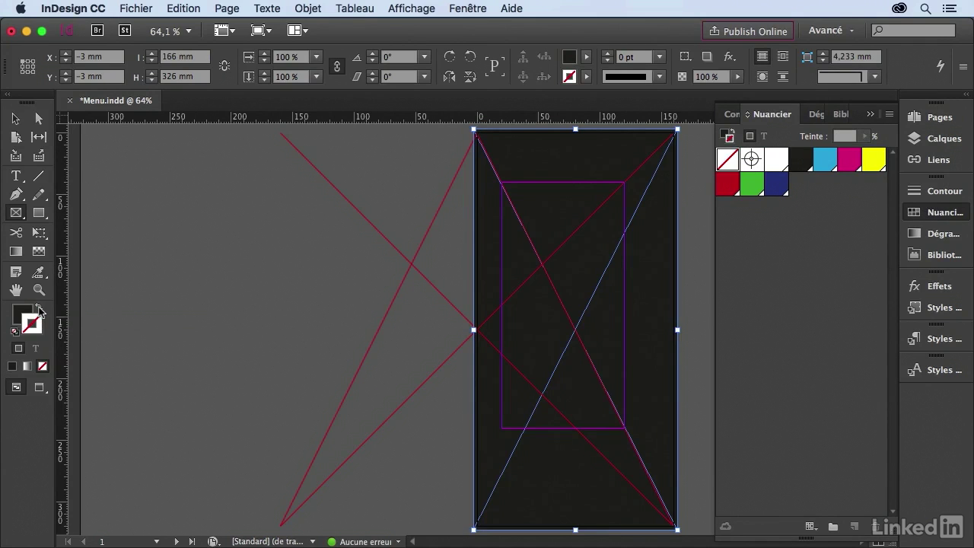
pyautogui.click(16, 119)
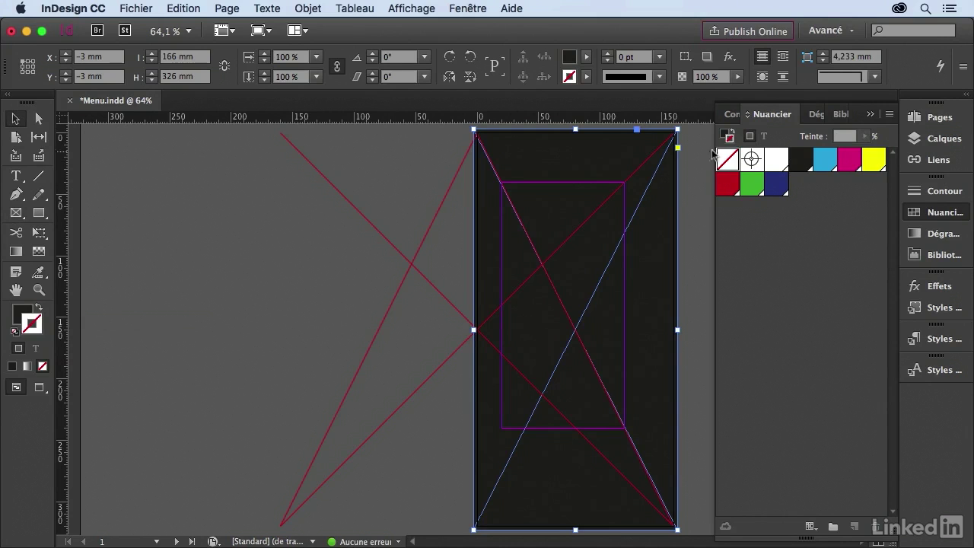
# - Make the frame's fill active, display the colour swatches as a list, and deselect the frame
pyautogui.click(25, 313)
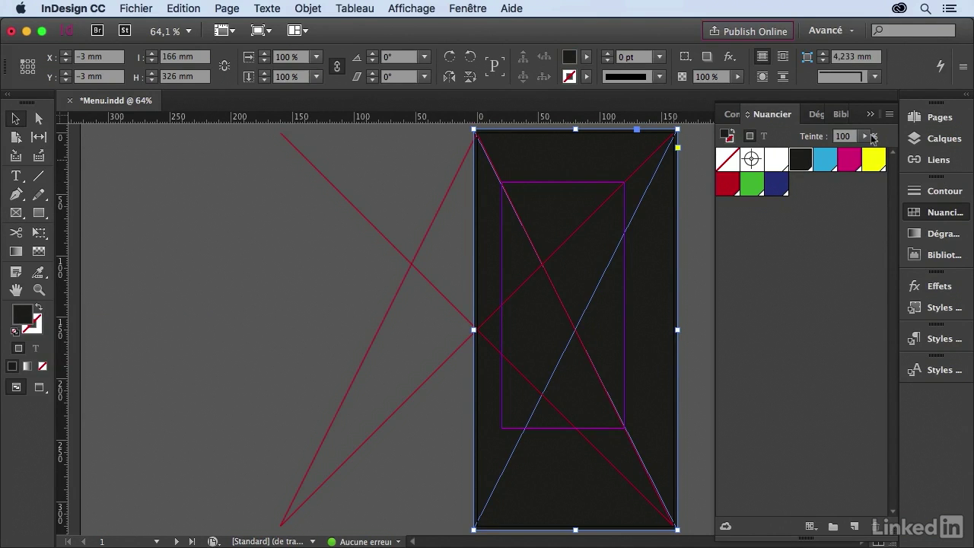
pyautogui.click(889, 114)
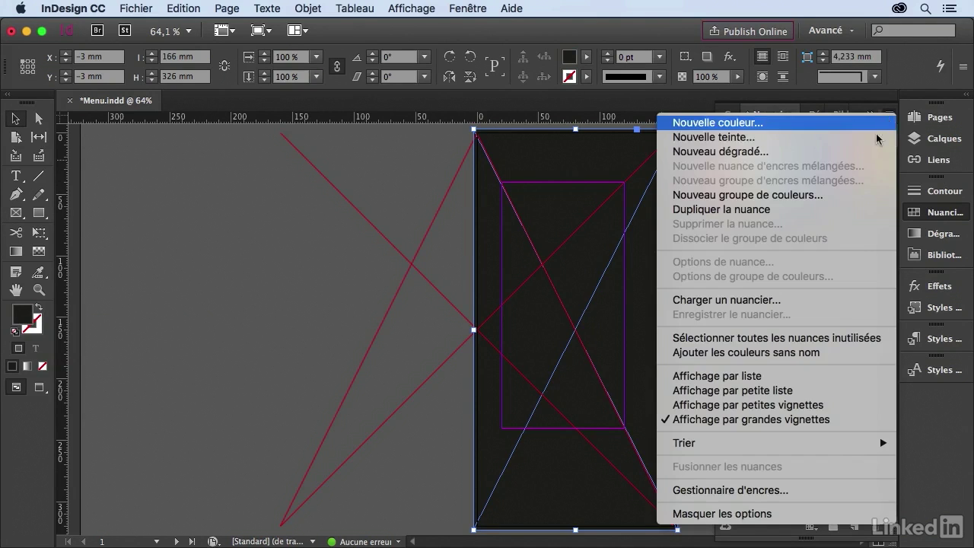
pyautogui.click(767, 375)
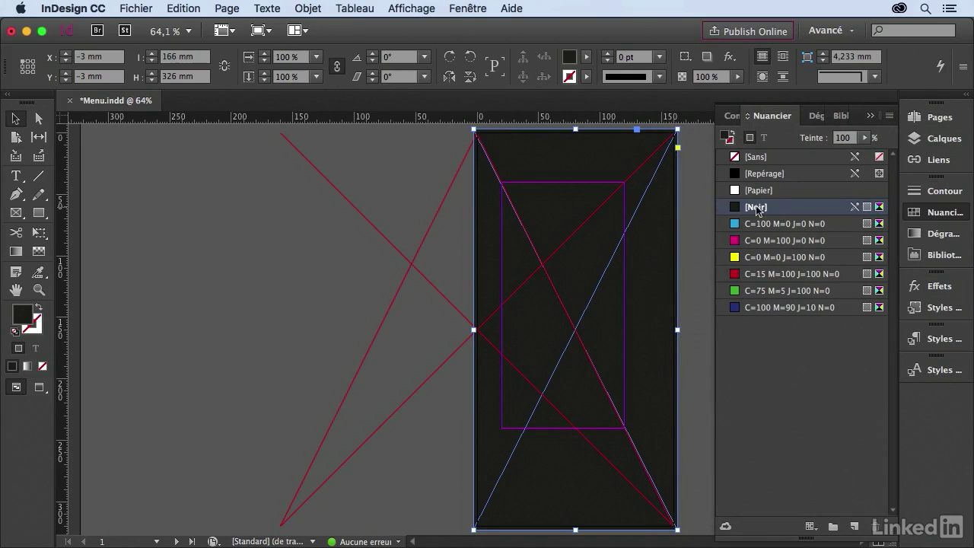
pyautogui.click(687, 270)
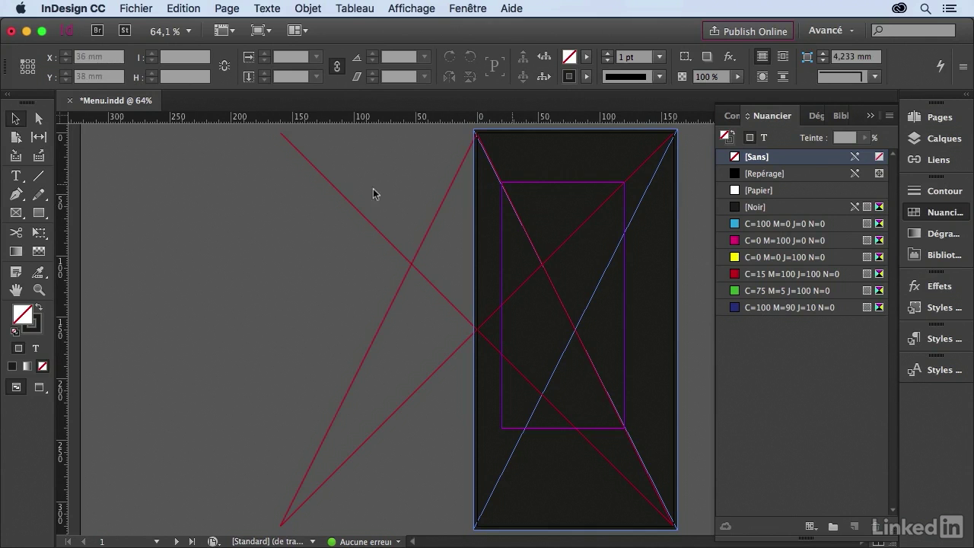
# - Place page 2 of Chez Pierre.ai from the left margin of page 1, about 93 mm wide
pyautogui.press('super+d')
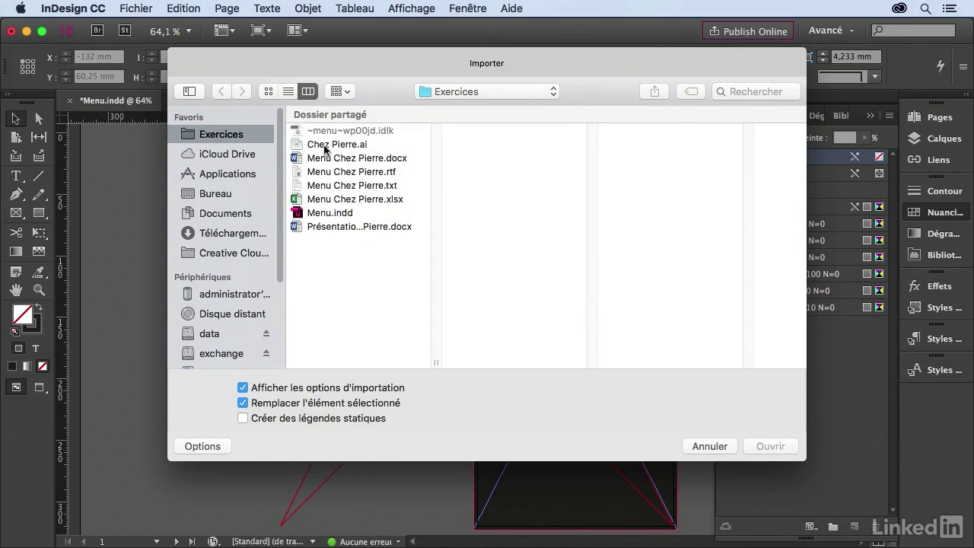
pyautogui.click(358, 147)
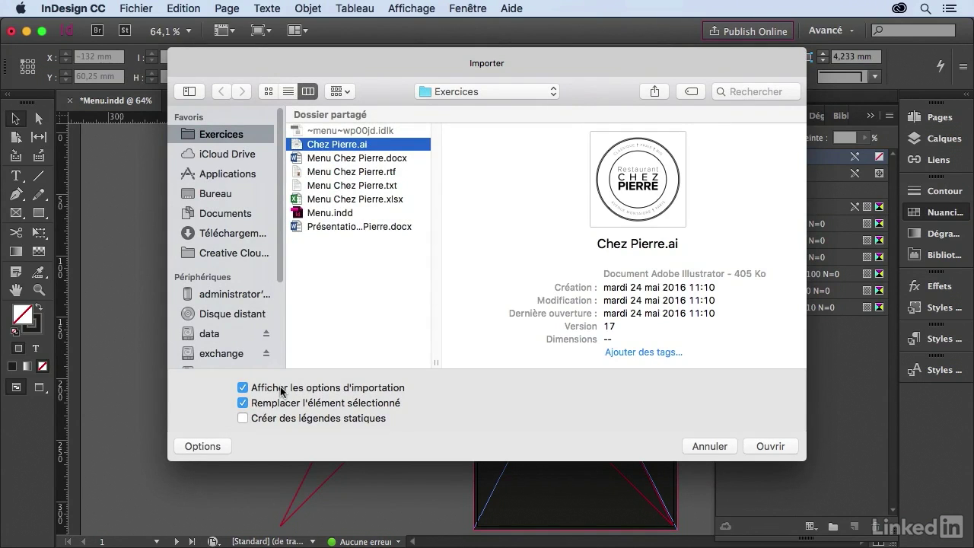
pyautogui.click(769, 446)
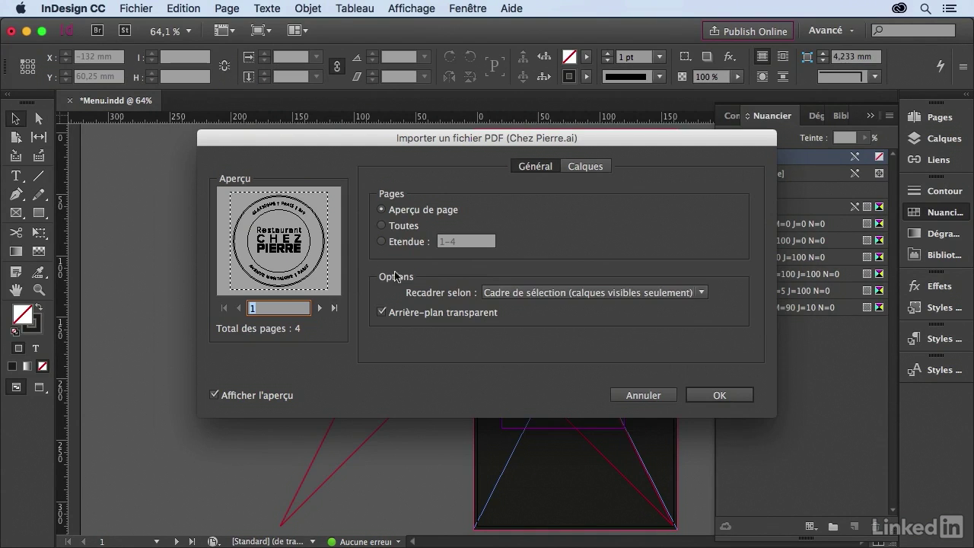
pyautogui.click(320, 307)
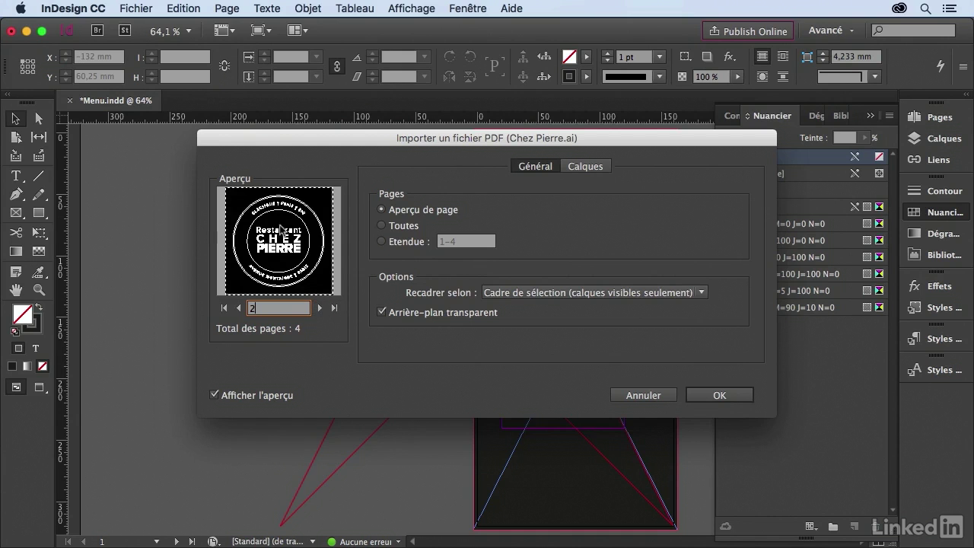
pyautogui.click(719, 395)
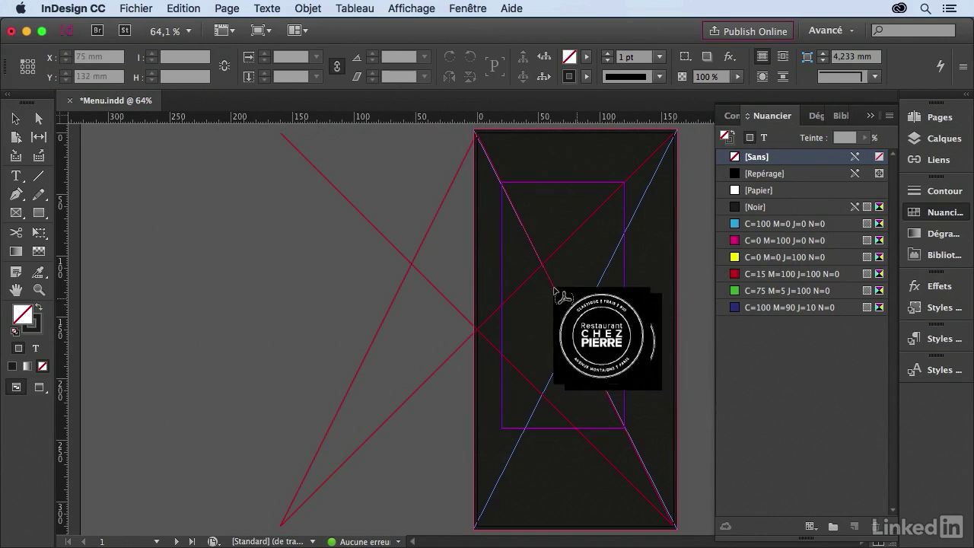
pyautogui.moveTo(502, 204); pyautogui.dragTo(616, 318)
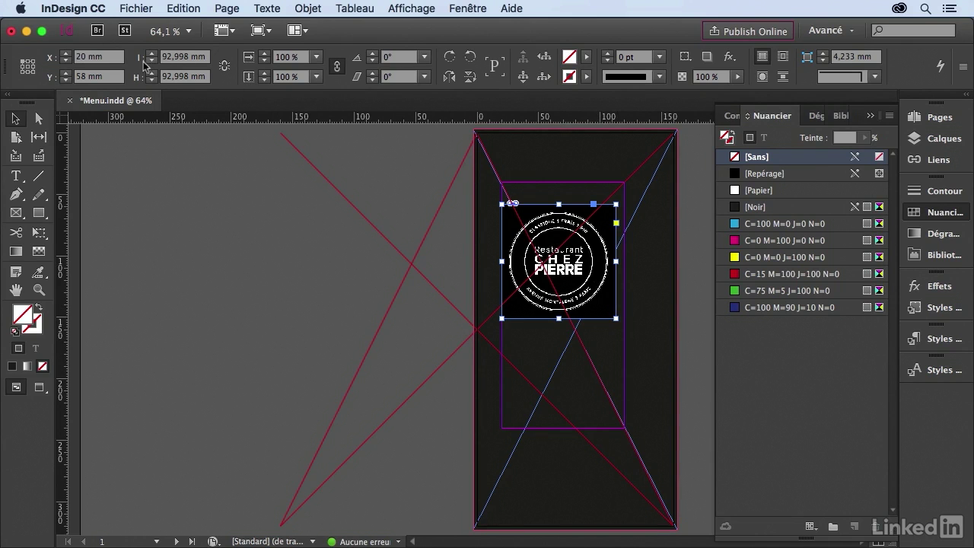
# - Scale the placed Chez Pierre logo proportionally to a width of 100 mm and deselect it
pyautogui.click(250, 58)
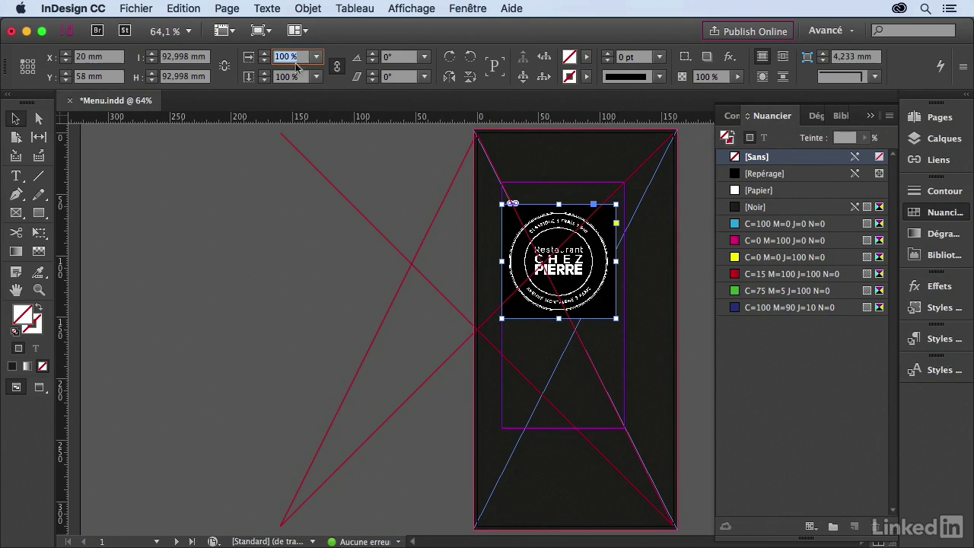
pyautogui.write('100 mm')
pyautogui.press('Return')
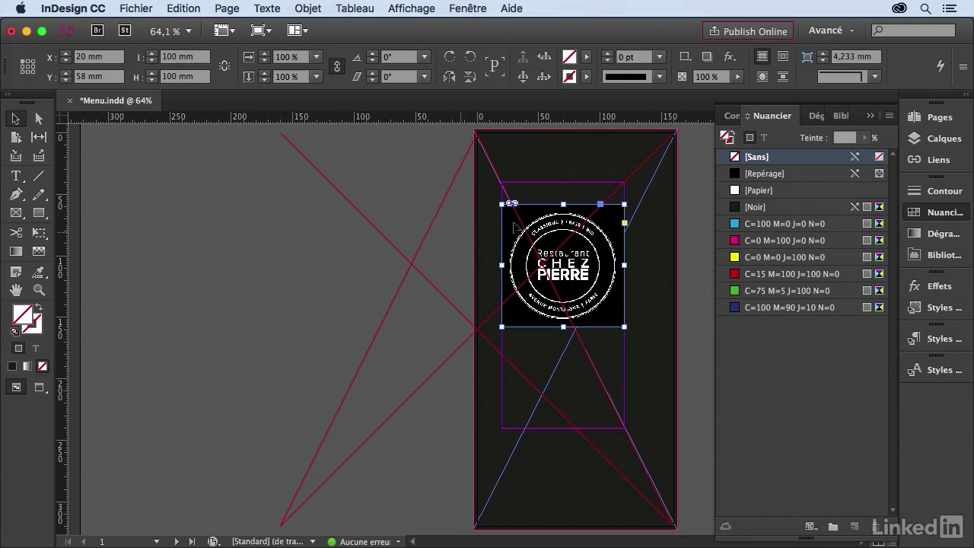
pyautogui.click(689, 246)
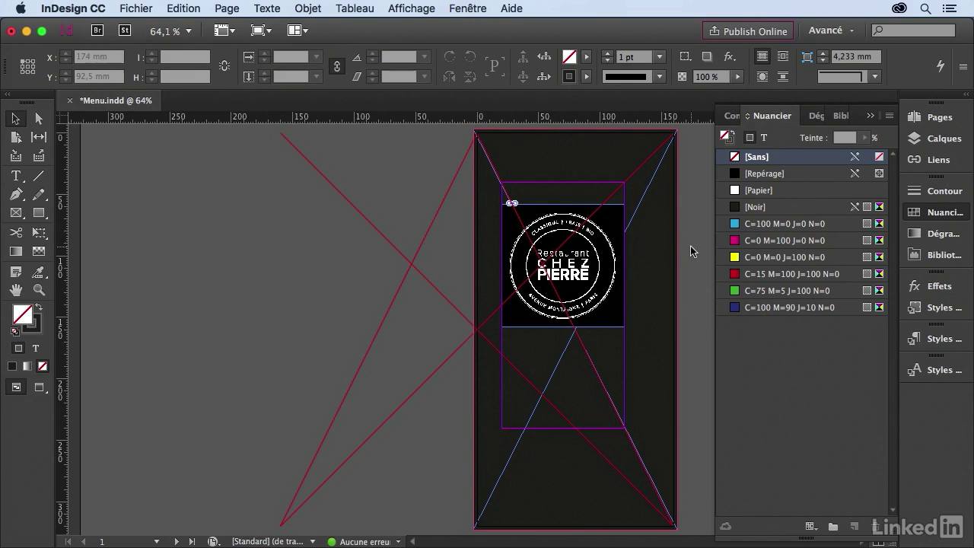
# - Compare the logo's black background with the full-page frame's fill by inspecting the swatch of each object
pyautogui.click(620, 227)
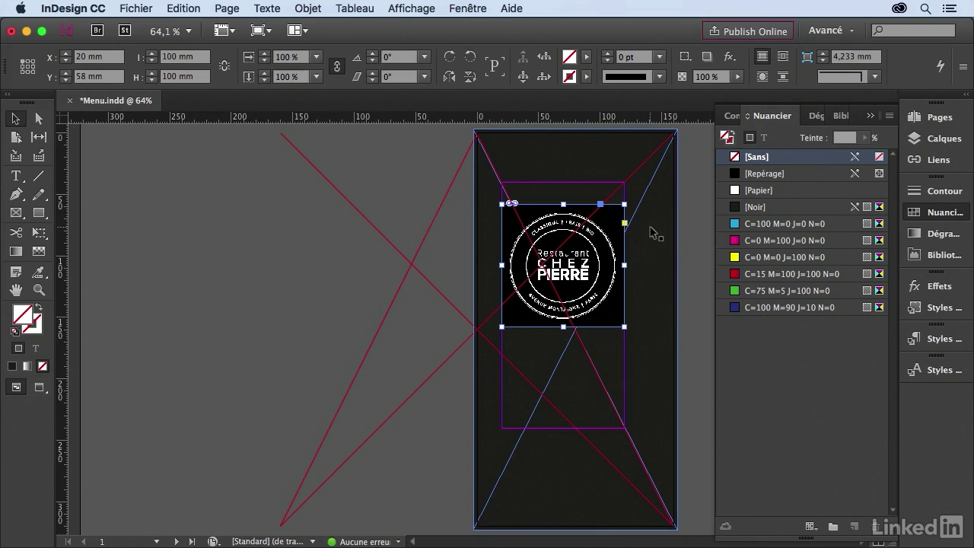
pyautogui.click(652, 232)
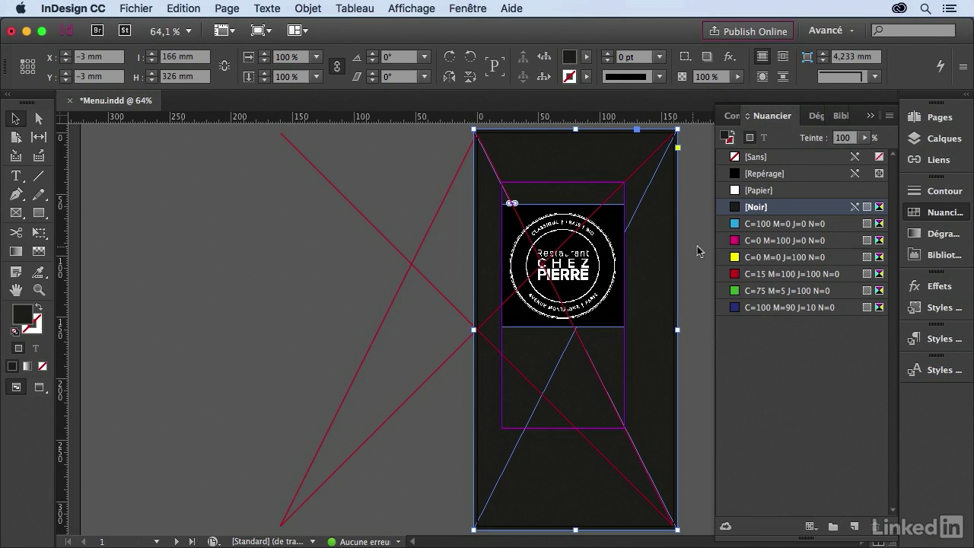
pyautogui.press('super+shift+a')
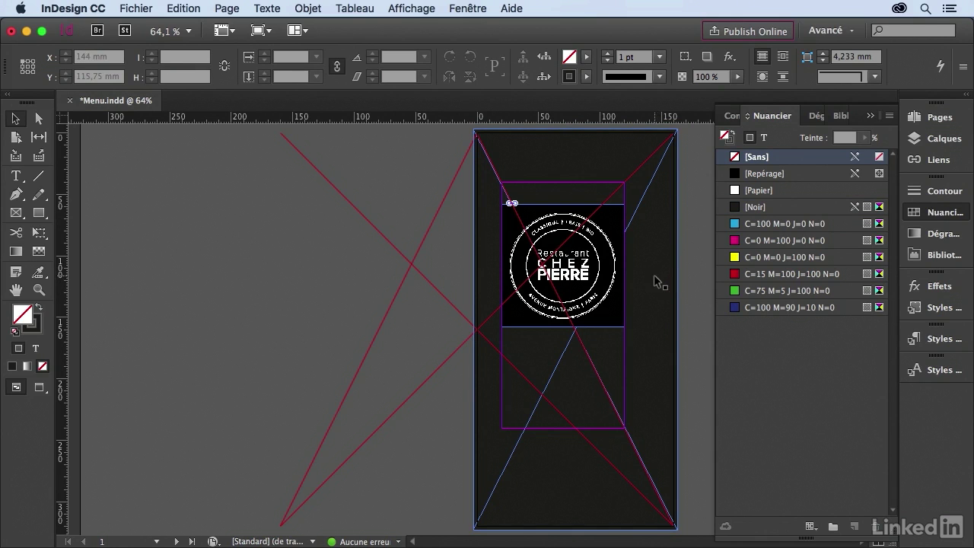
pyautogui.click(565, 263)
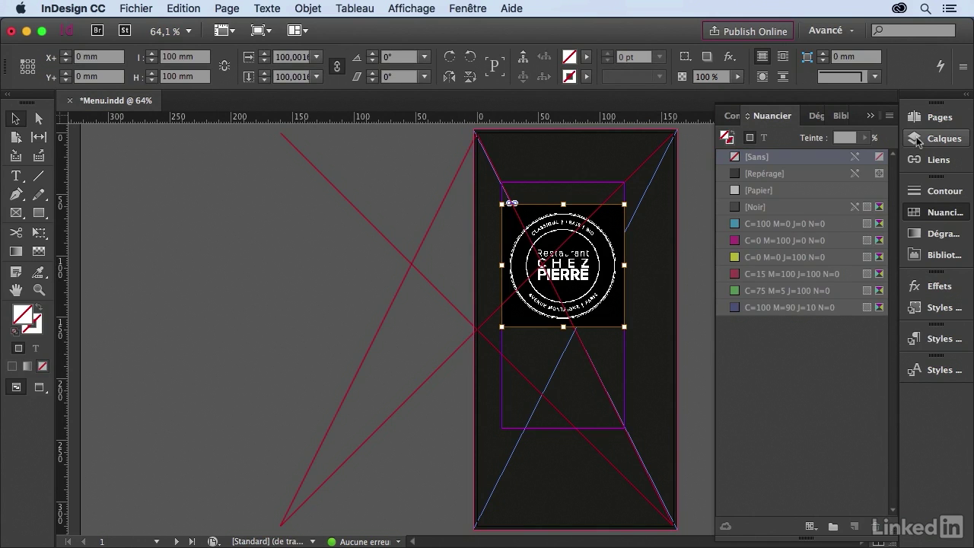
pyautogui.press('Escape')
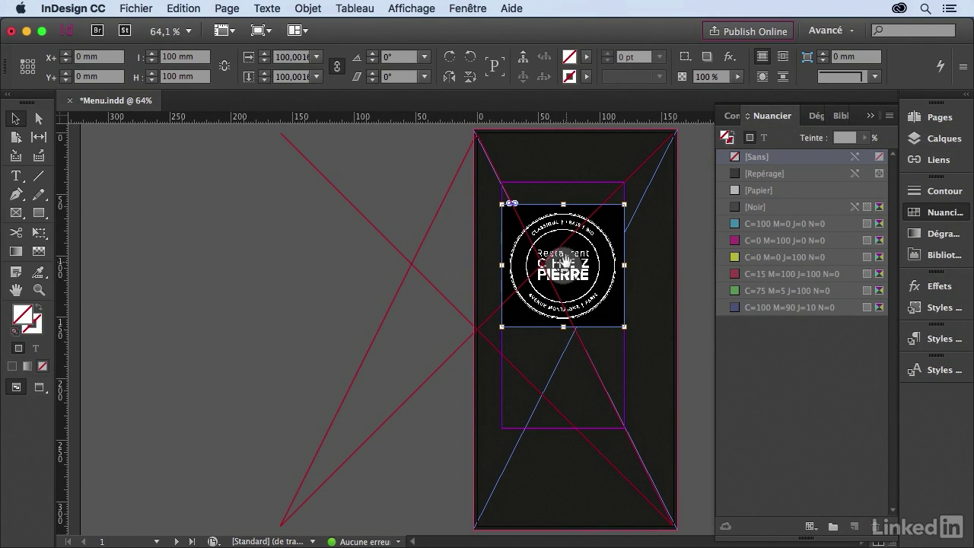
# - Open the original of the placed Chez Pierre.ai page 2 link in Illustrator and delete the black rectangle behind its white logo
pyautogui.click(934, 159)
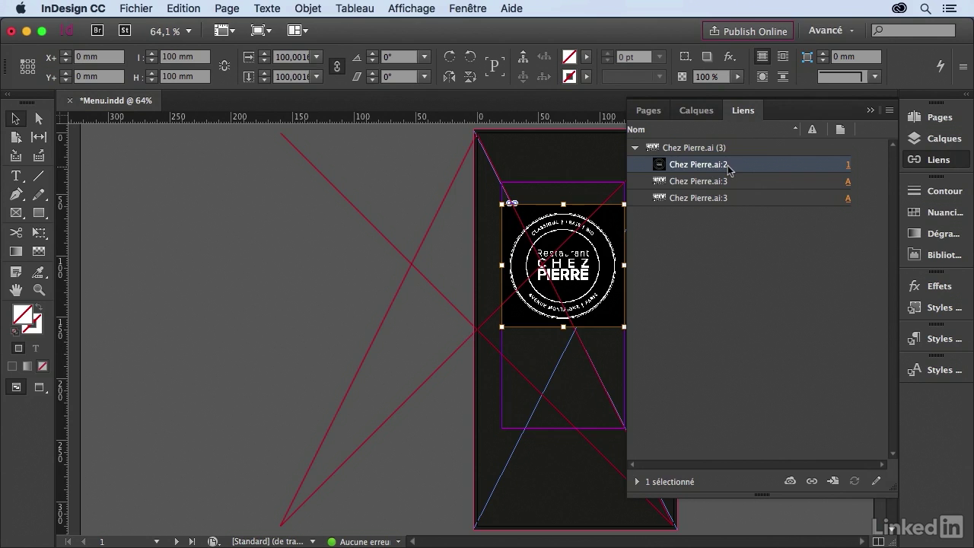
pyautogui.click(874, 484)
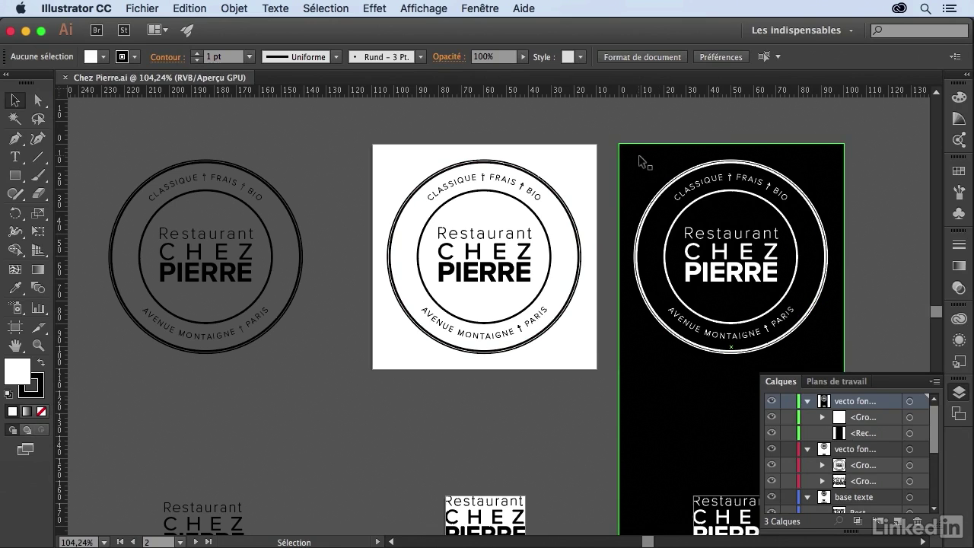
pyautogui.click(725, 163)
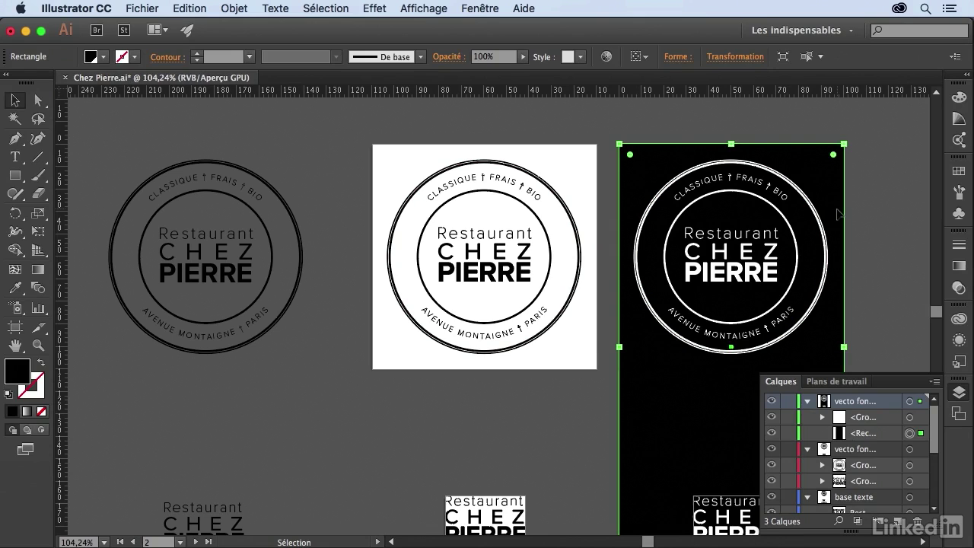
pyautogui.press('Delete')
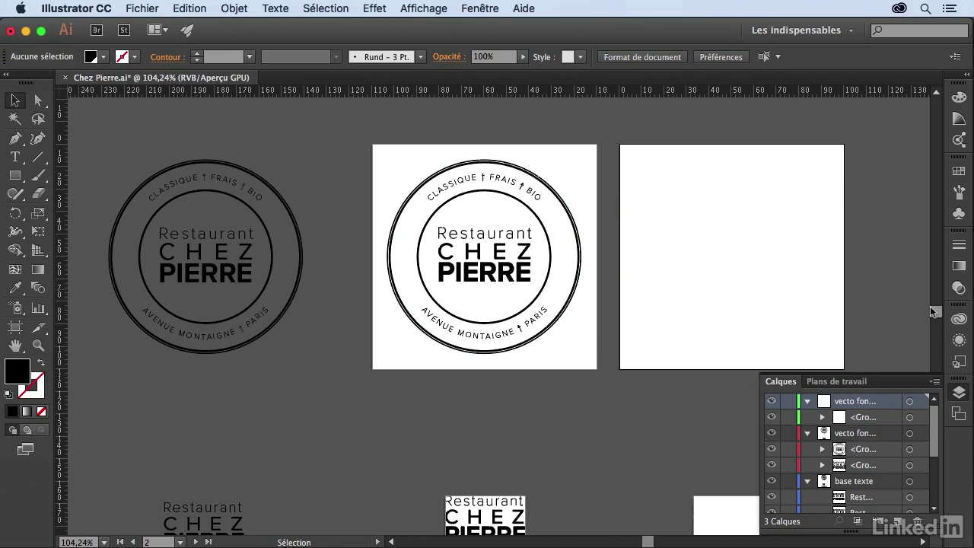
# - Save and close Chez Pierre.ai, and return to the Menu.indd layout in InDesign
pyautogui.click(147, 11)
pyautogui.click(211, 122)
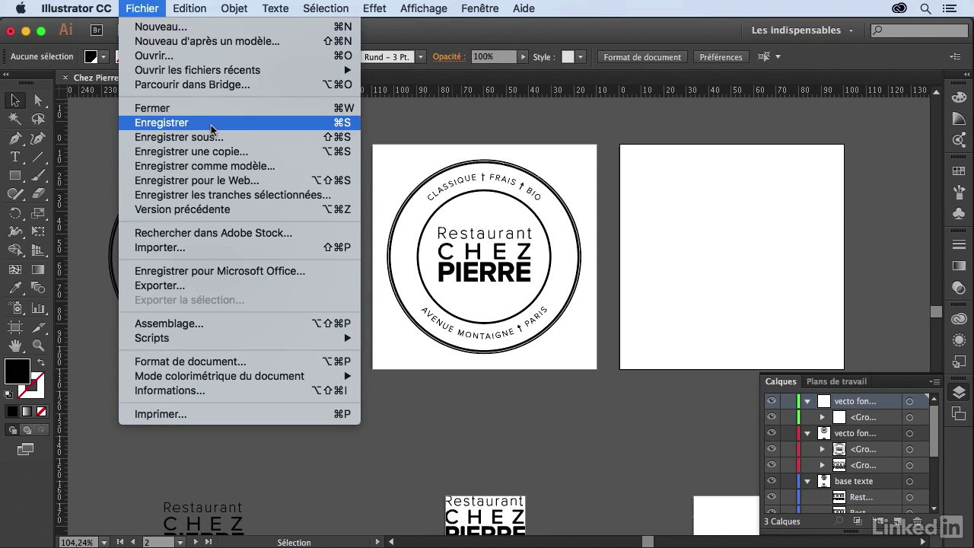
pyautogui.click(66, 77)
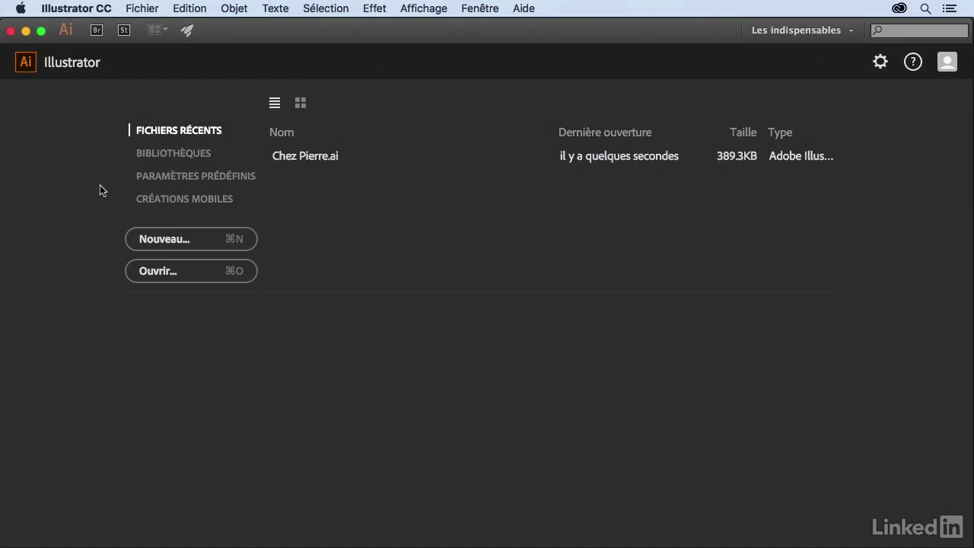
pyautogui.press('super+Tab')
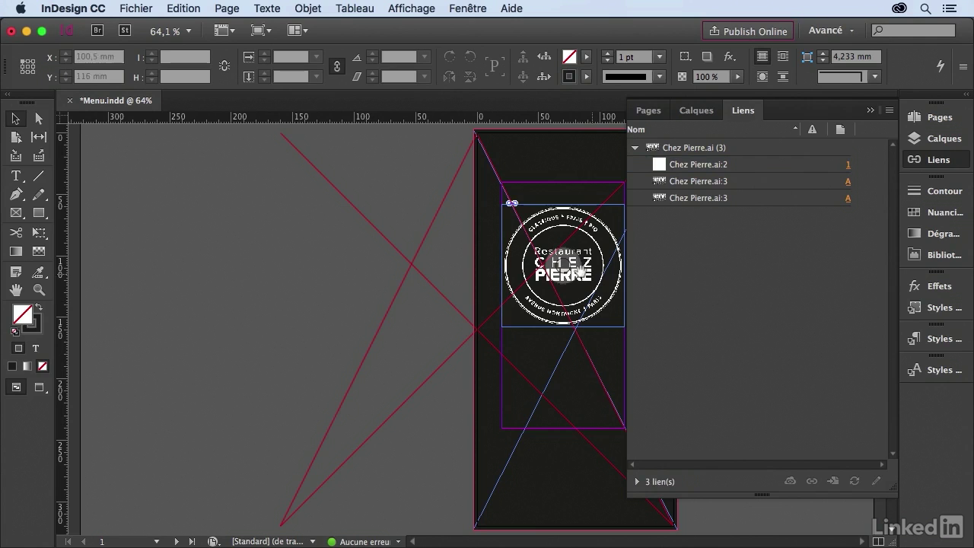
# - Try moving the updated logo across the cover page's left edge and undo the move
pyautogui.click(568, 272)
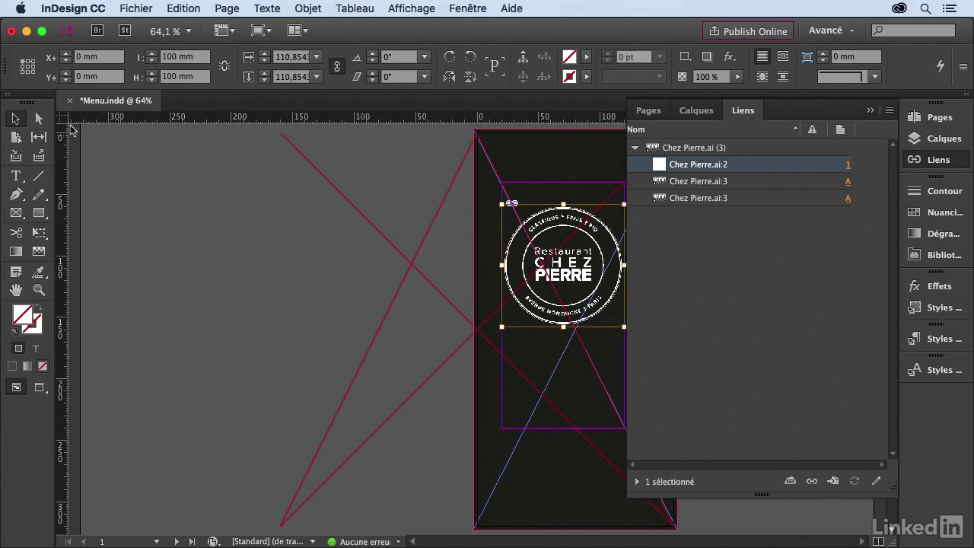
pyautogui.click(450, 211)
pyautogui.moveTo(534, 211); pyautogui.dragTo(455, 215)
pyautogui.press('super+z')
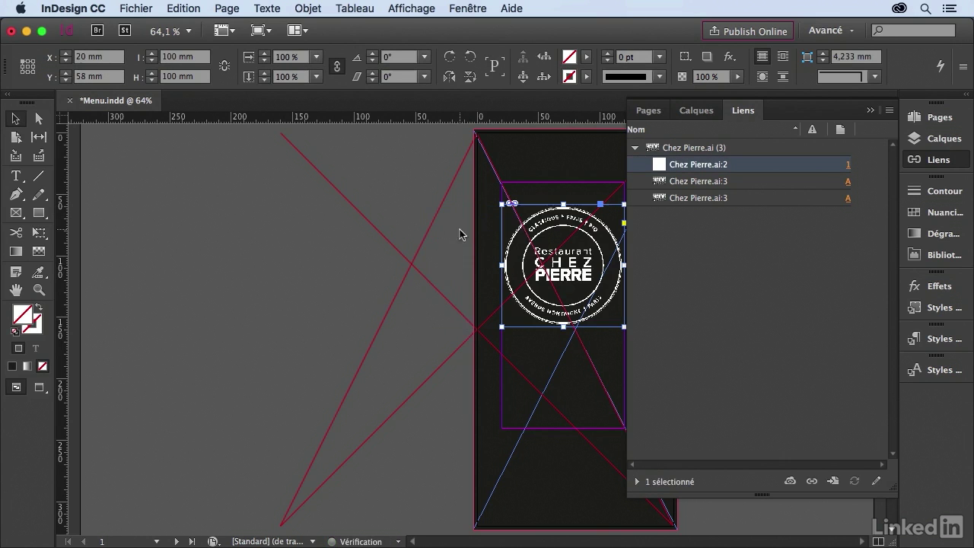
# - Move the logo frame to X 30 mm, Y 60 mm and centre it horizontally relative to the page
pyautogui.click(742, 110)
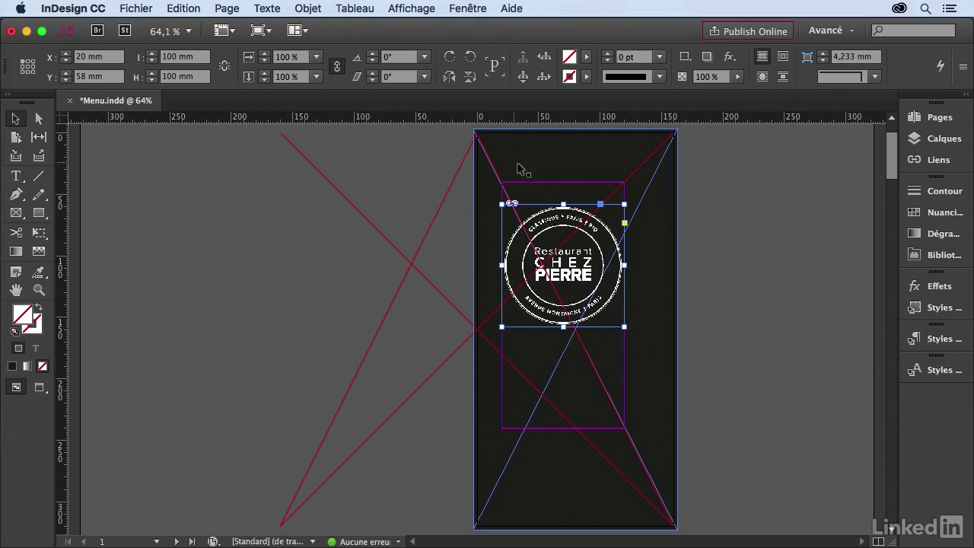
pyautogui.moveTo(603, 311)
pyautogui.mouseDown()
pyautogui.moveTo(630, 313)
pyautogui.moveTo(618, 309)
pyautogui.mouseUp()
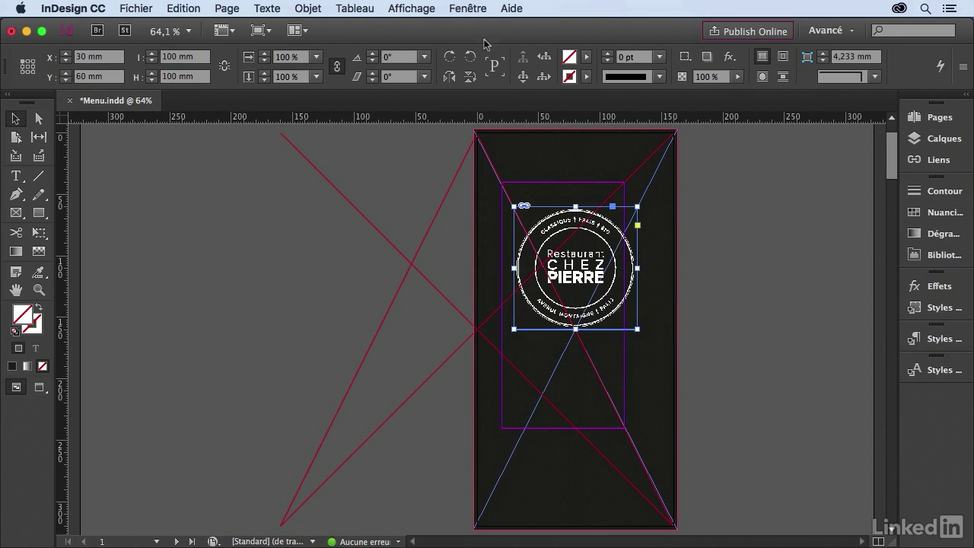
pyautogui.click(467, 9)
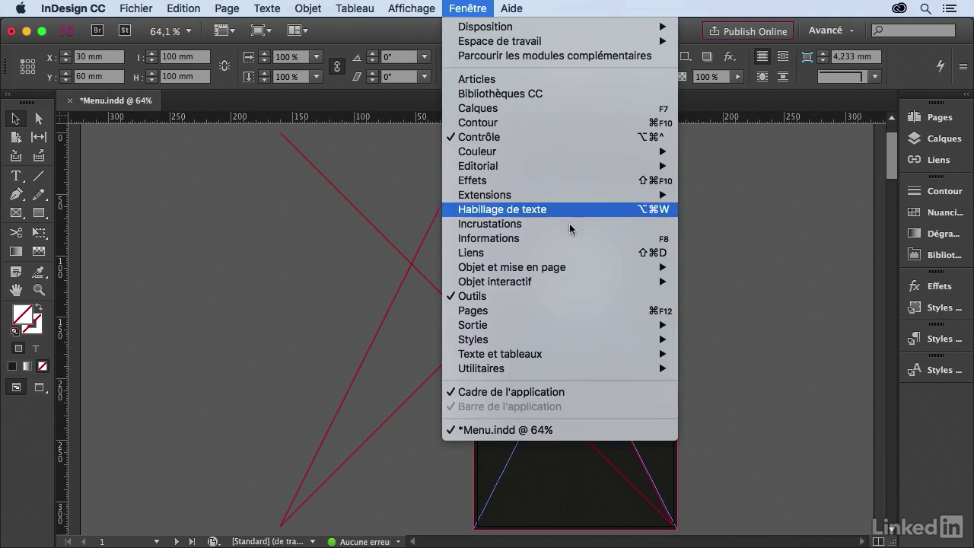
pyautogui.moveTo(586, 267)
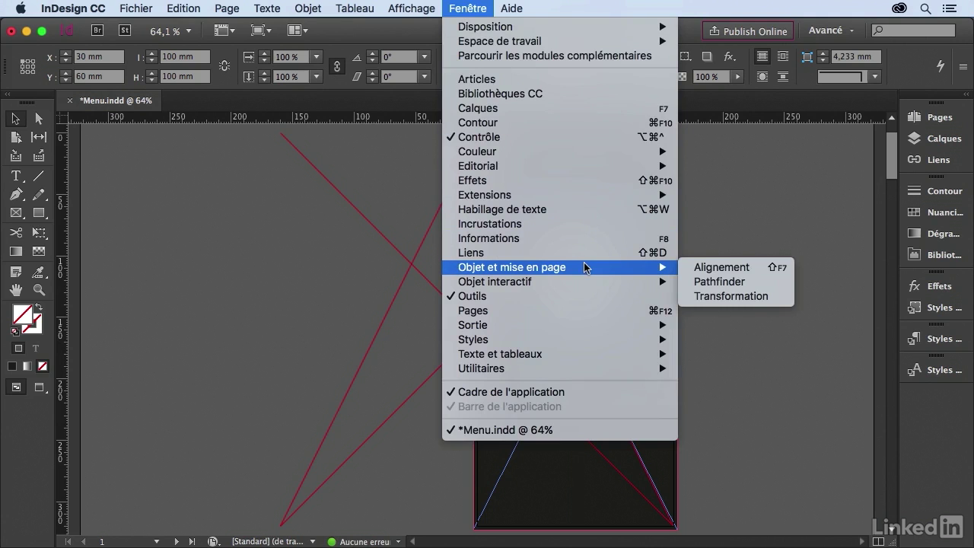
pyautogui.click(704, 273)
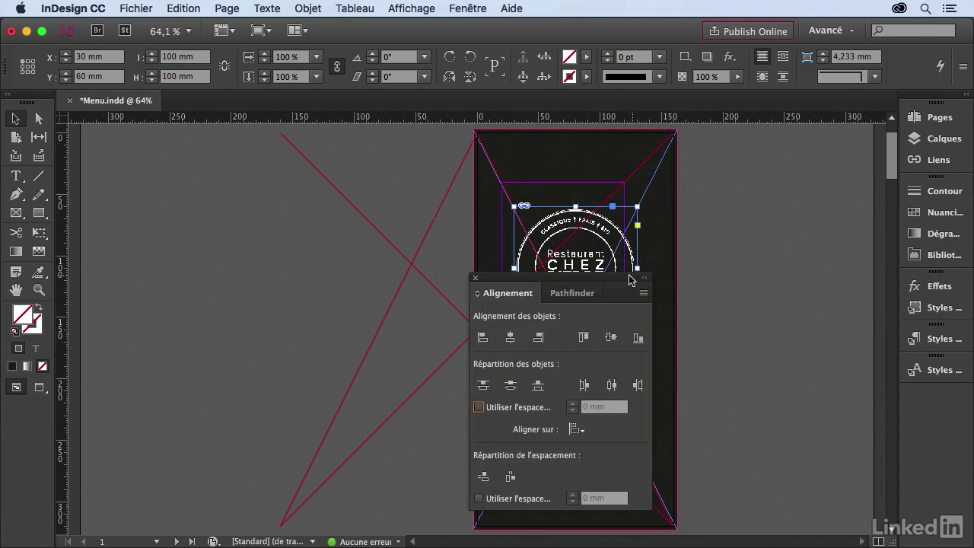
pyautogui.moveTo(606, 280); pyautogui.dragTo(398, 170)
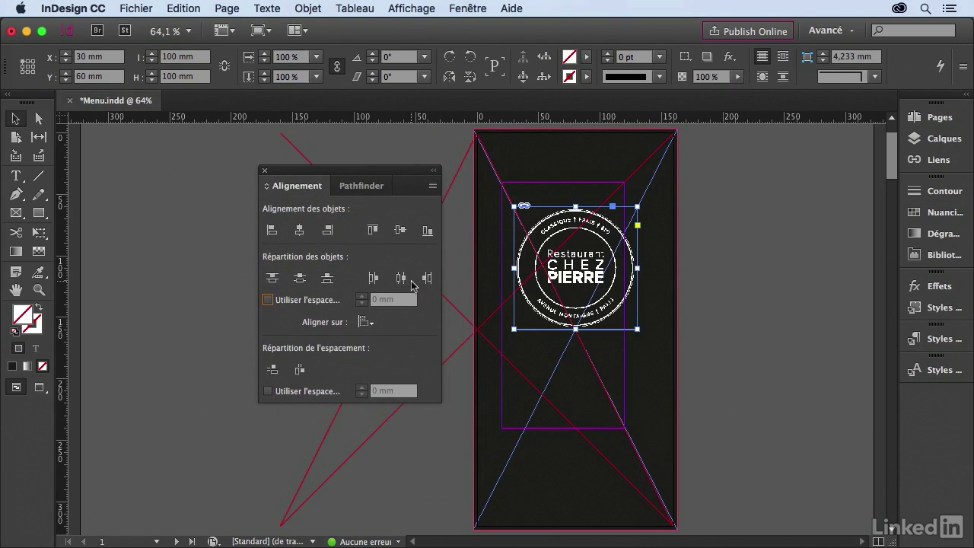
pyautogui.click(367, 322)
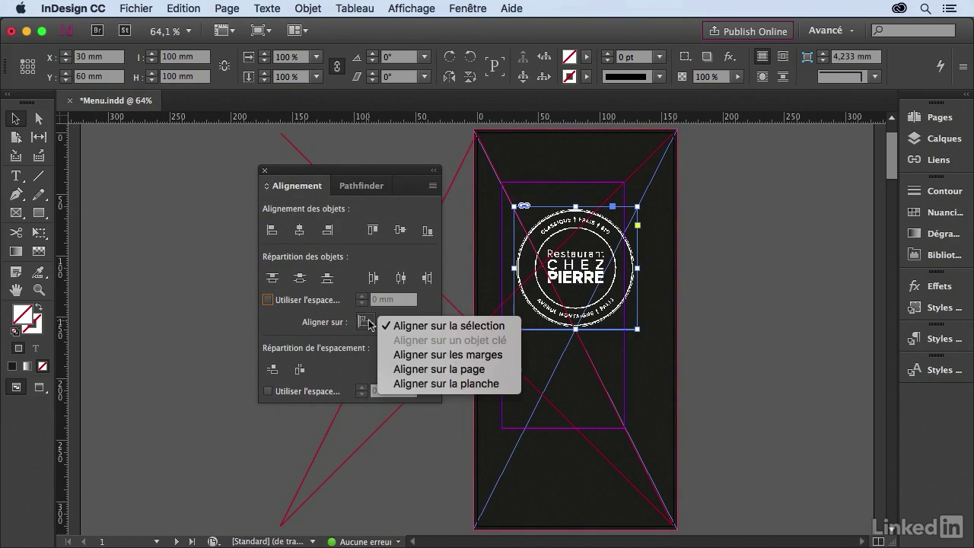
pyautogui.click(436, 370)
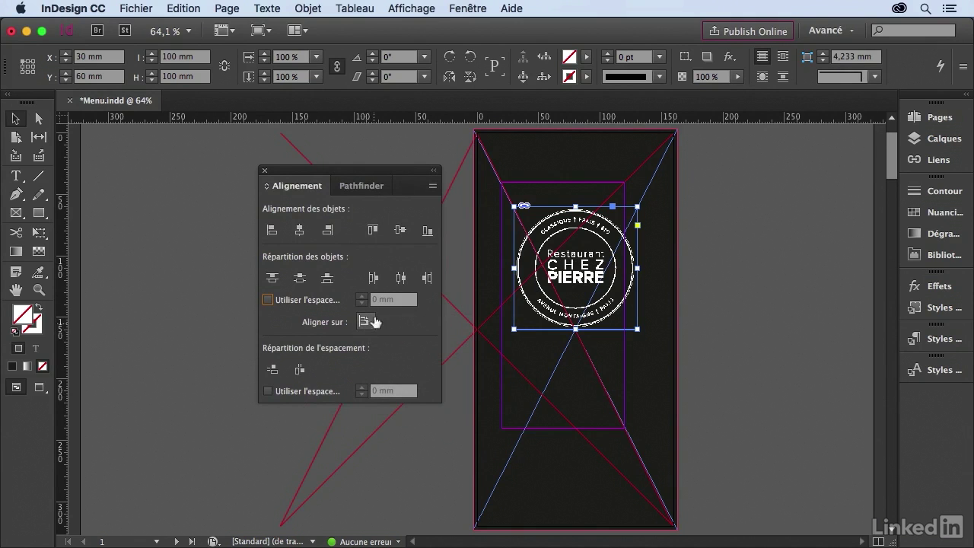
pyautogui.click(297, 232)
# - Set the logo frame's Y position to 50 mm and deselect it
pyautogui.click(81, 76)
pyautogui.write('50')
pyautogui.press('Return')
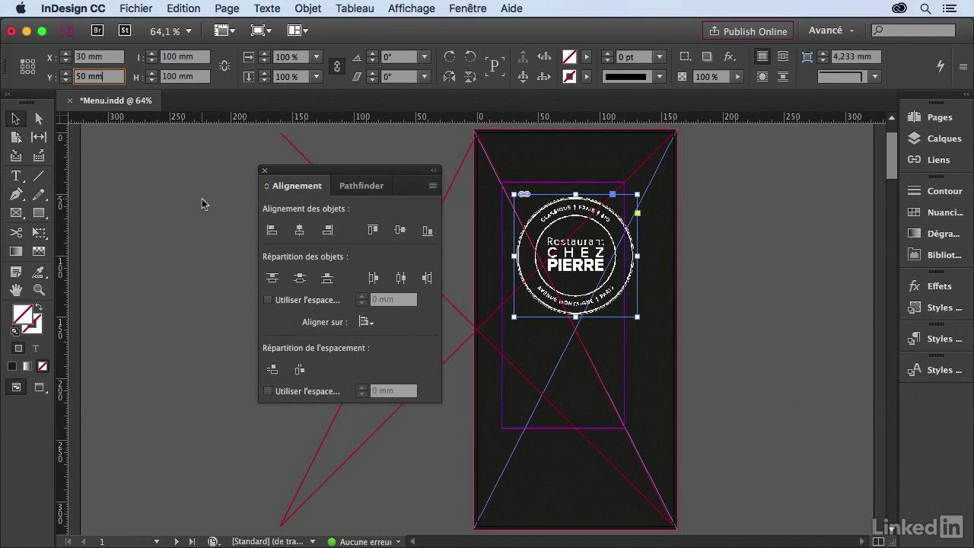
pyautogui.click(715, 308)
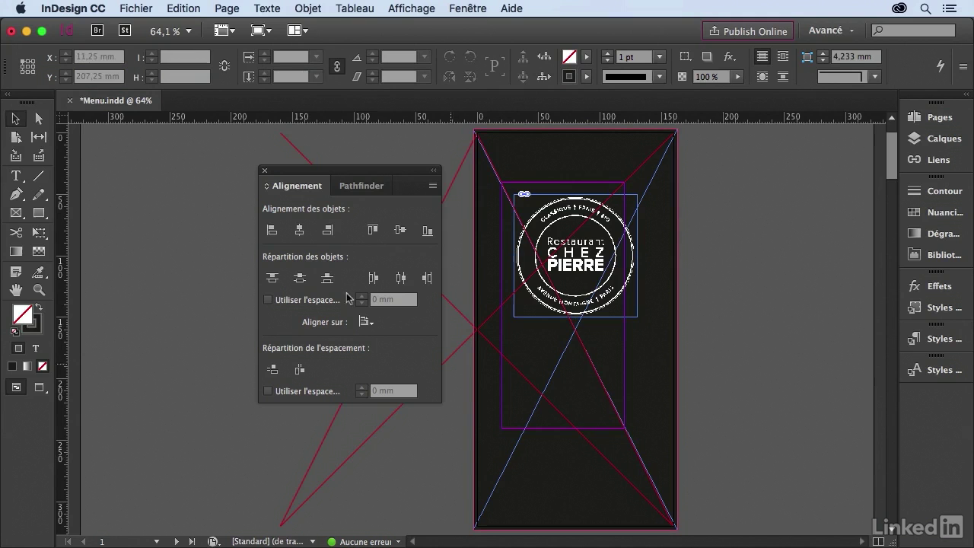
# - Draw a text frame about 130 by 72 mm below the logo, containing "Menu" in the Titre paragraph style
pyautogui.click(16, 176)
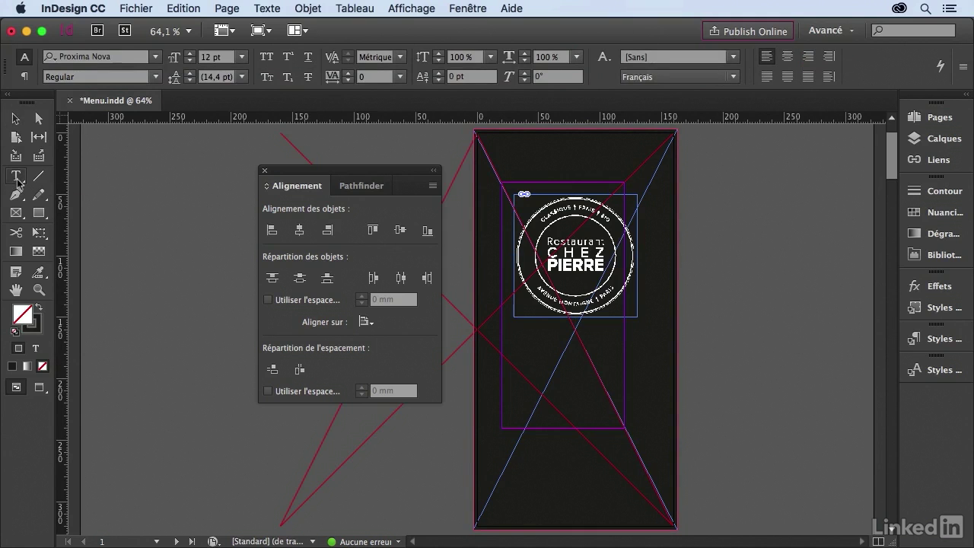
pyautogui.moveTo(487, 412); pyautogui.dragTo(646, 499)
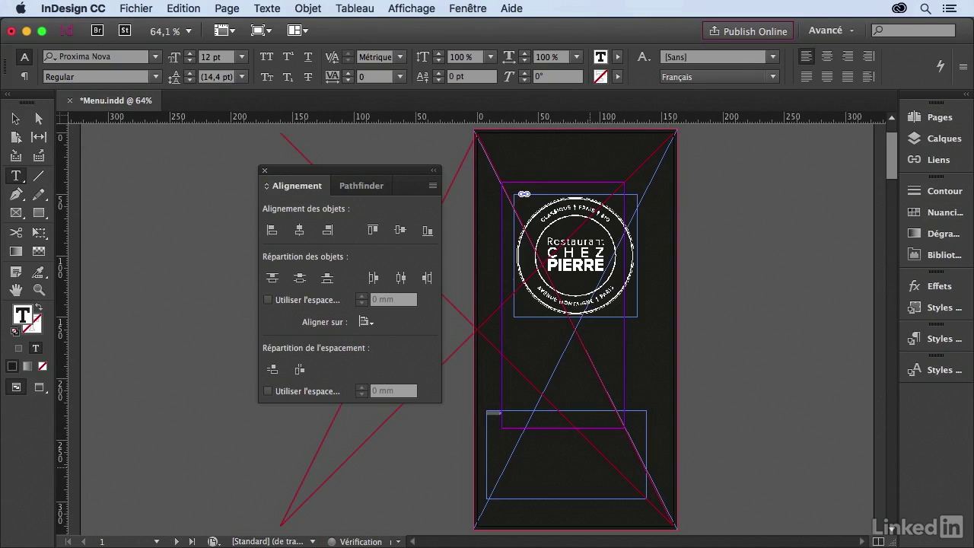
pyautogui.click(942, 339)
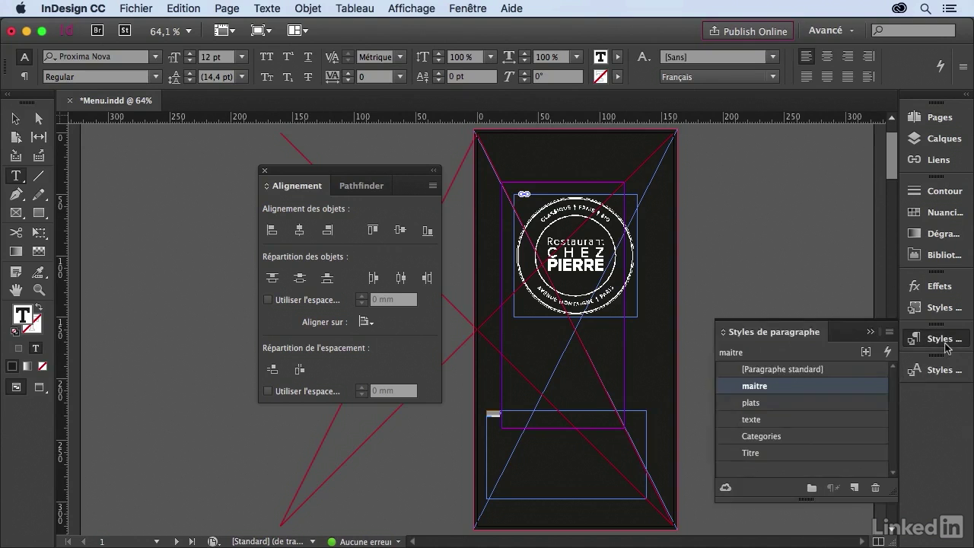
pyautogui.click(753, 454)
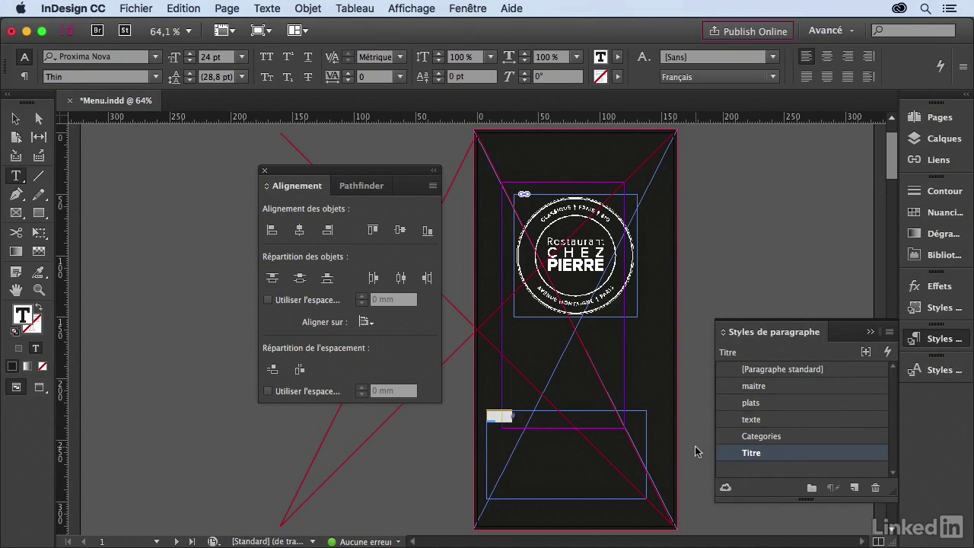
# - Select all the text in the new frame and colour it with the [Papier] swatch
pyautogui.click(592, 444)
pyautogui.click(527, 421)
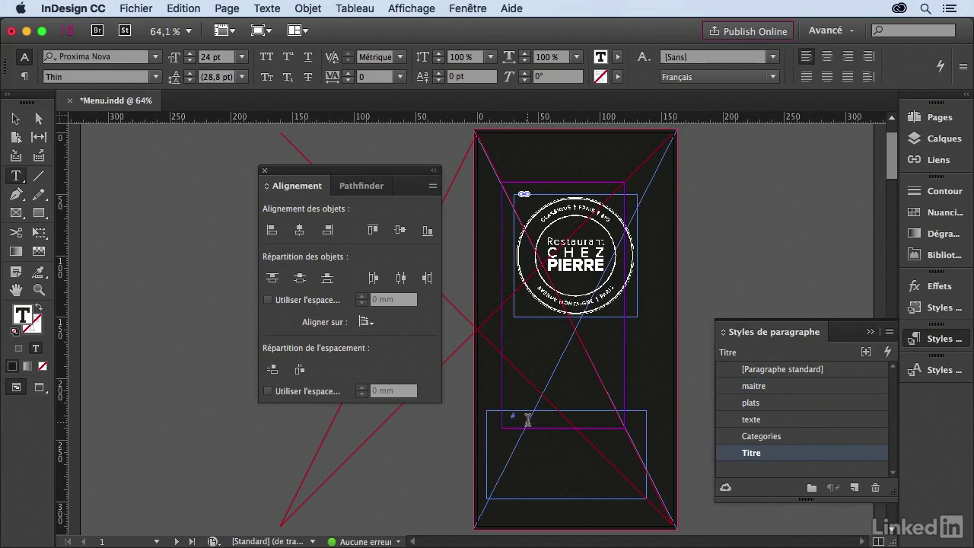
pyautogui.press('super+a')
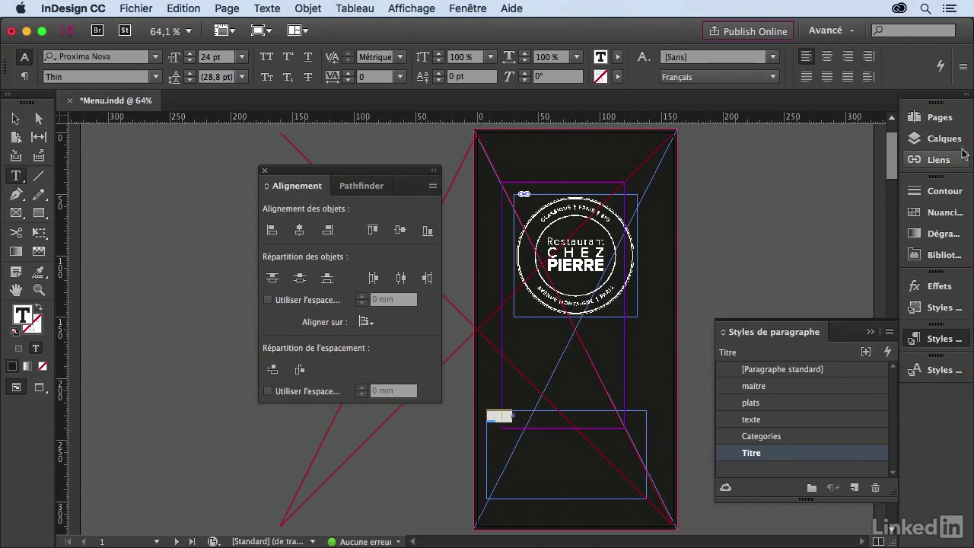
pyautogui.click(947, 213)
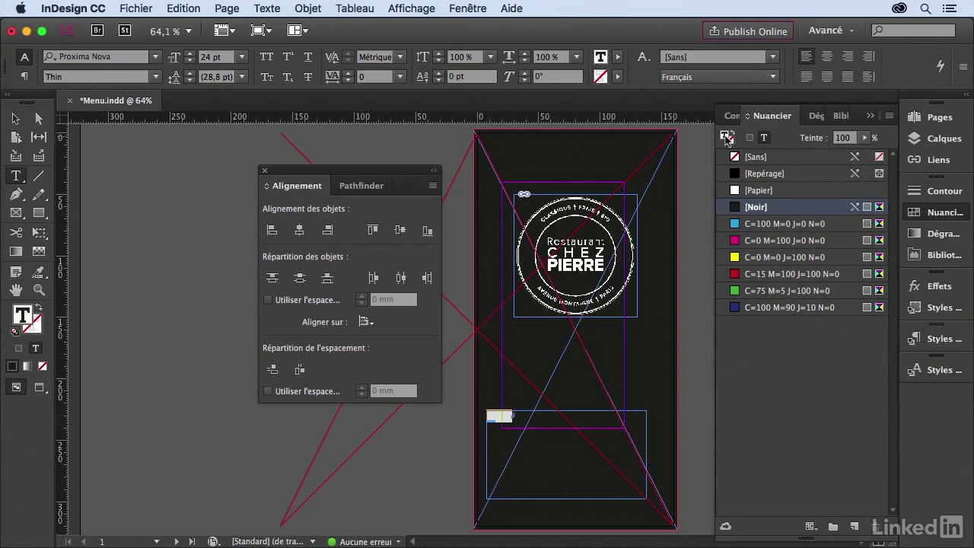
pyautogui.click(739, 195)
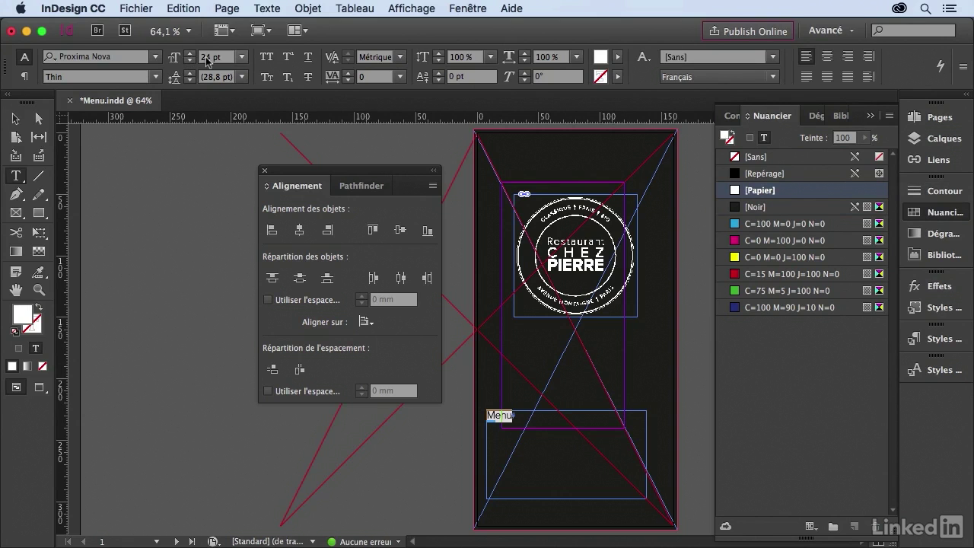
# - Set the "Menu" text to 48 pt and centre-align it in its frame
pyautogui.click(242, 57)
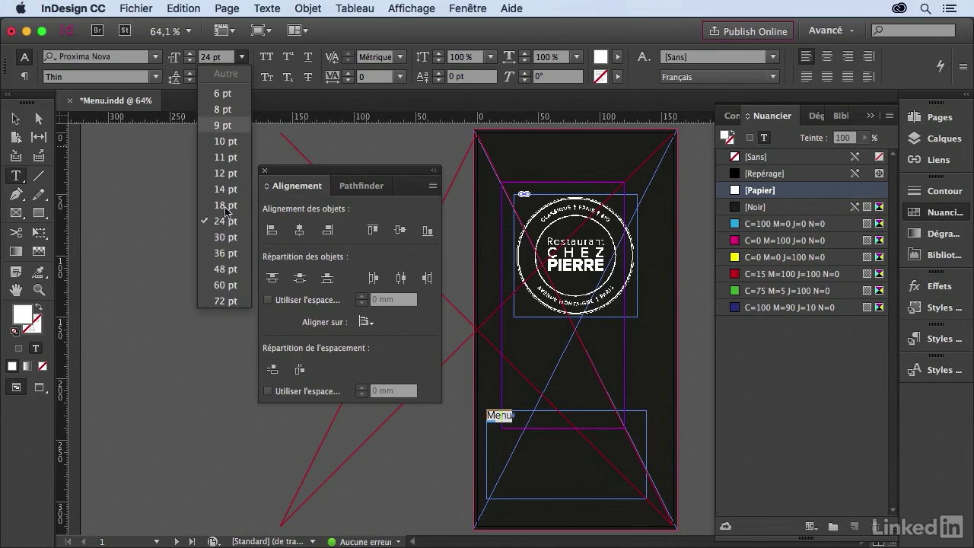
pyautogui.click(232, 268)
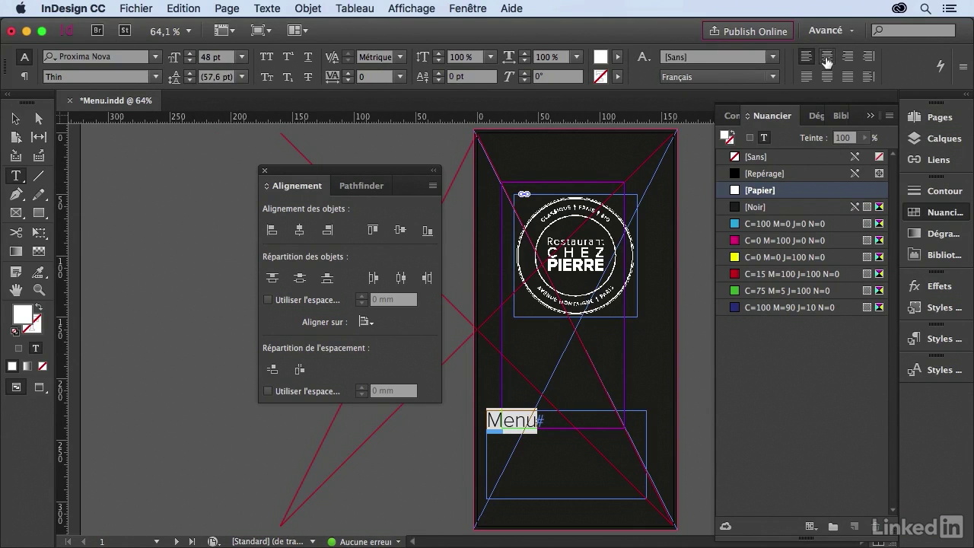
pyautogui.click(827, 57)
# - Extend the "Menu" text frame on both sides to the full page width, about 160 mm
pyautogui.click(15, 118)
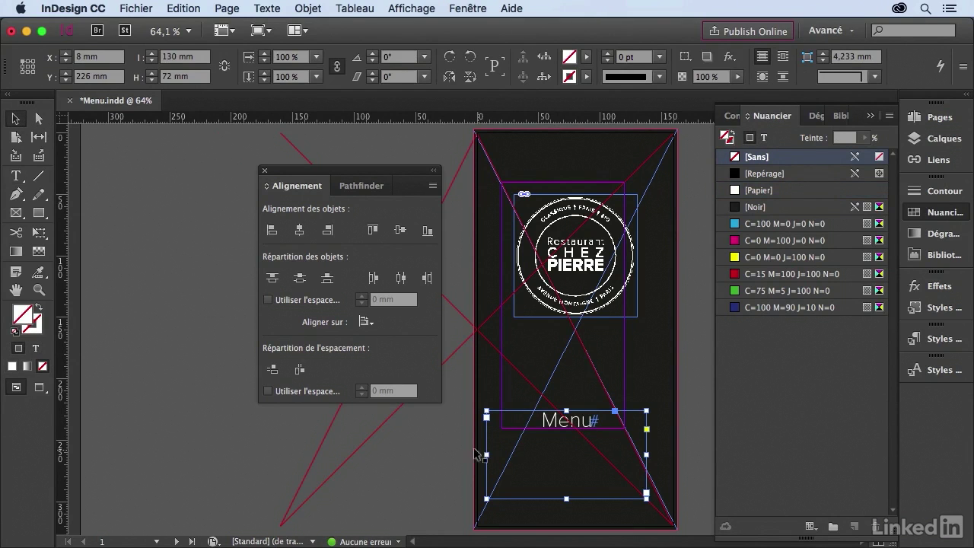
pyautogui.moveTo(488, 455); pyautogui.dragTo(478, 456)
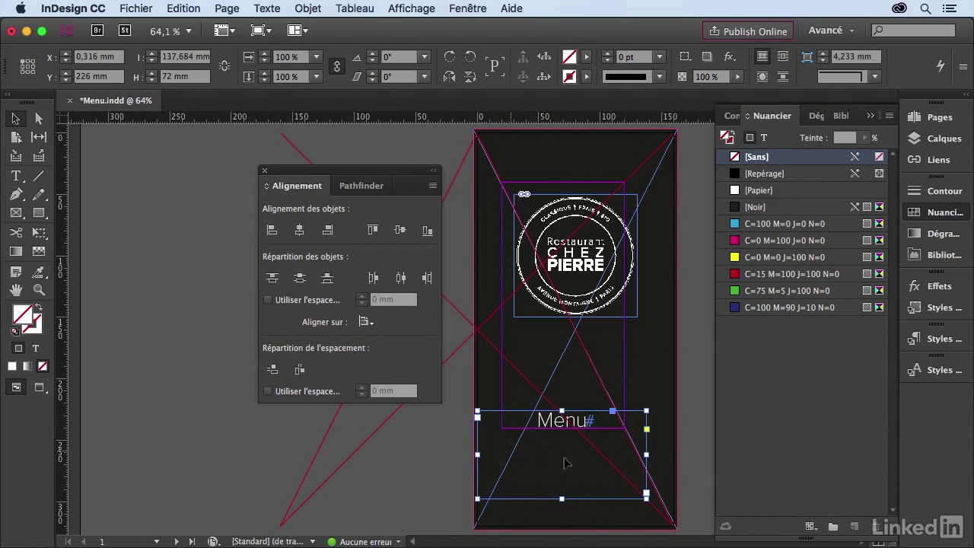
pyautogui.moveTo(646, 455); pyautogui.dragTo(675, 454)
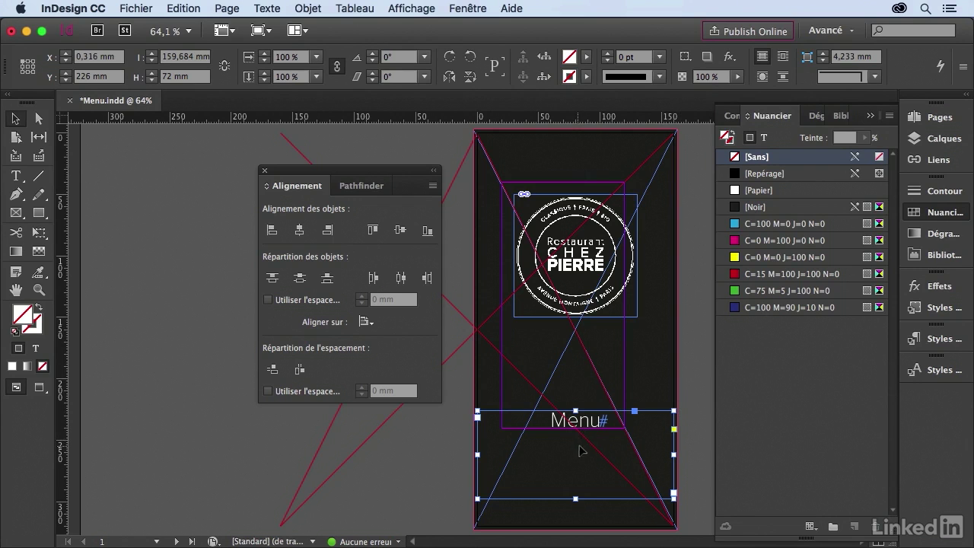
# - Nudge the "Menu" text frame down about 4 mm, deselect it, and preview the cover without frame edges and guides
pyautogui.press('Down')
pyautogui.press('Down')
pyautogui.press('Down')
pyautogui.press('Down')
pyautogui.press('Down')
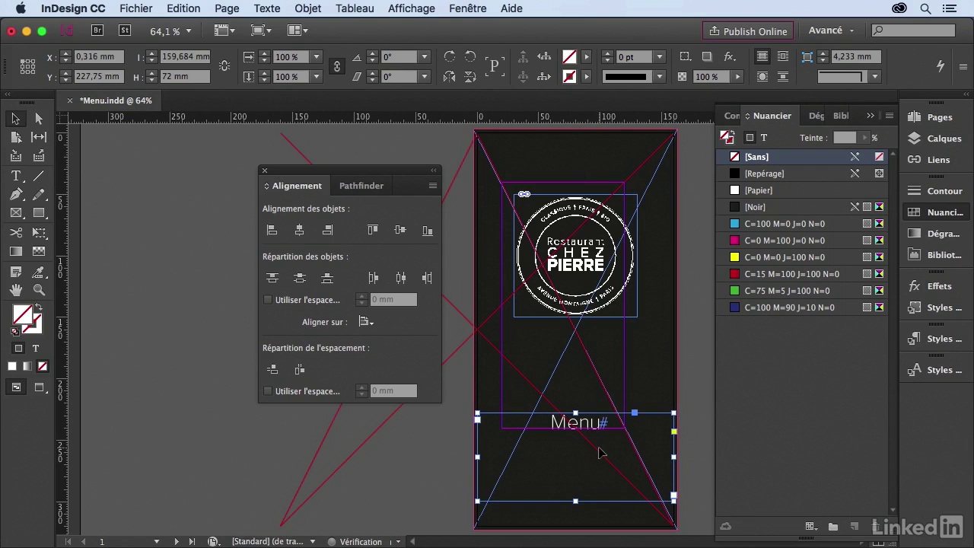
pyautogui.press('Down')
pyautogui.press('Down')
pyautogui.press('Down')
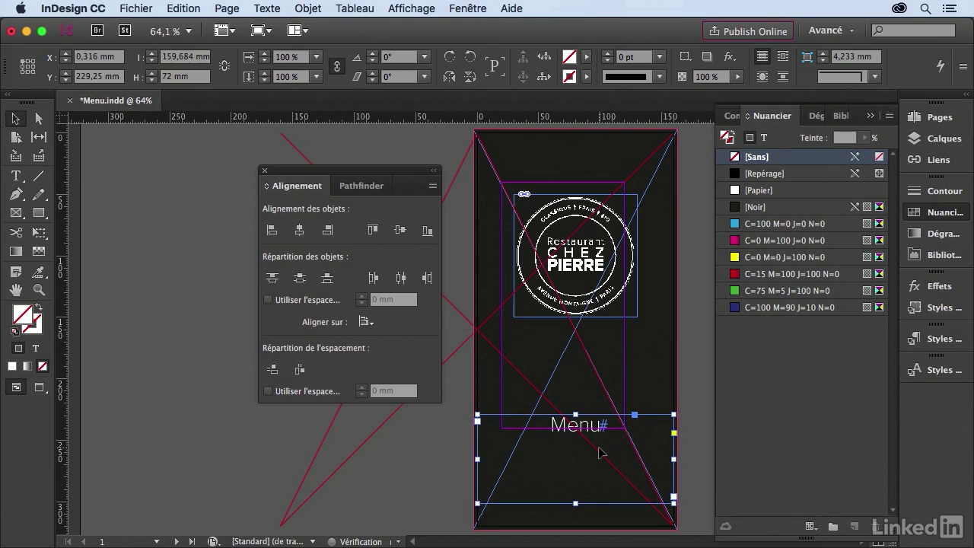
pyautogui.press('Down')
pyautogui.press('Down')
pyautogui.click(690, 441)
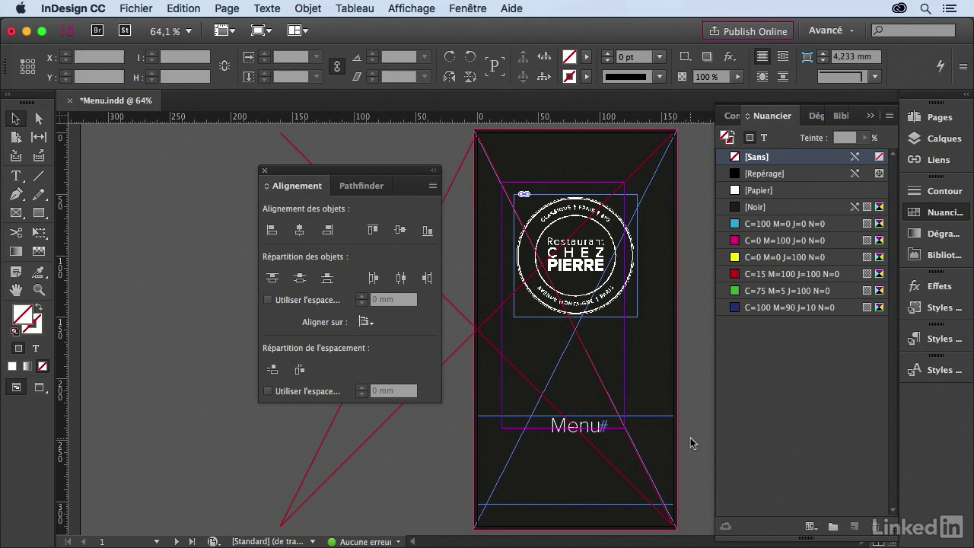
pyautogui.press('w')
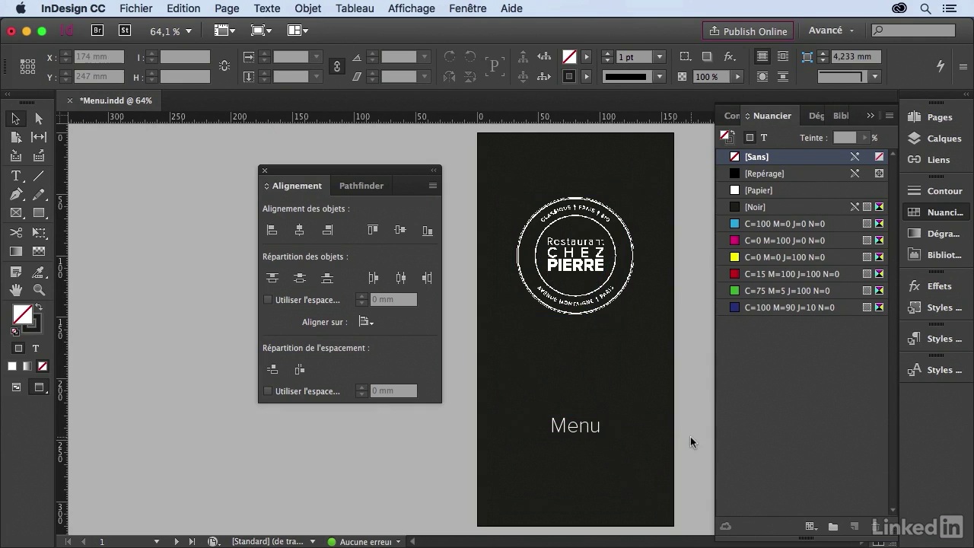